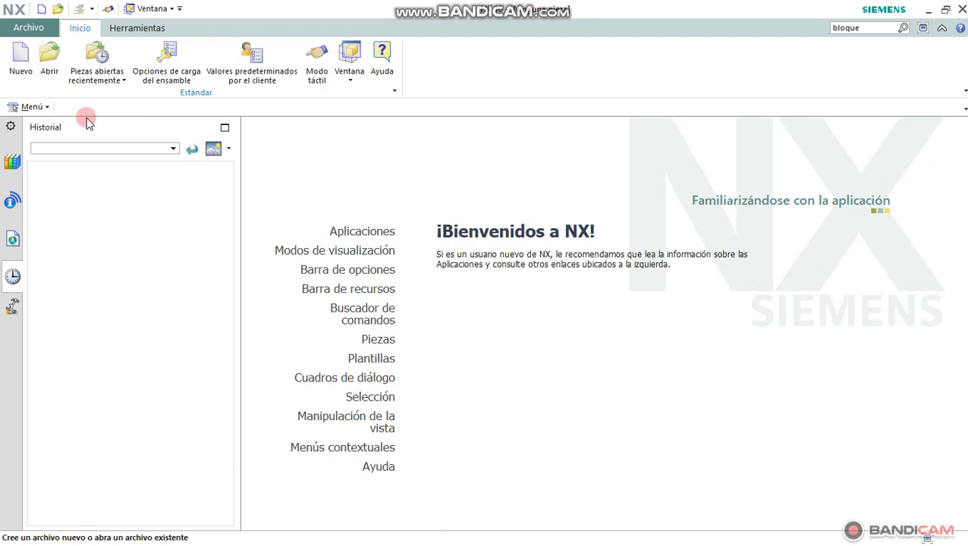
- Create a new millimetre part, model3.prt, from the Model template
left_click(20, 76)
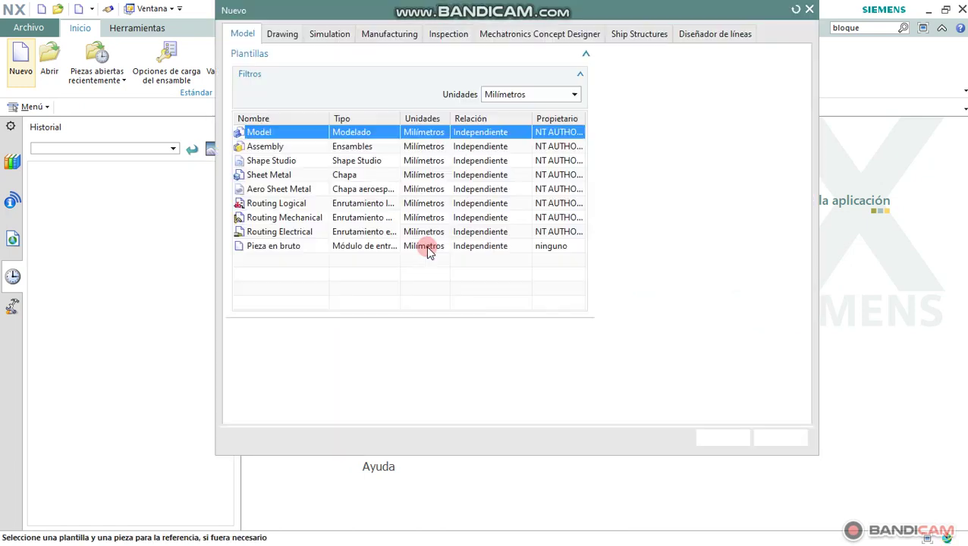
left_click(699, 469)
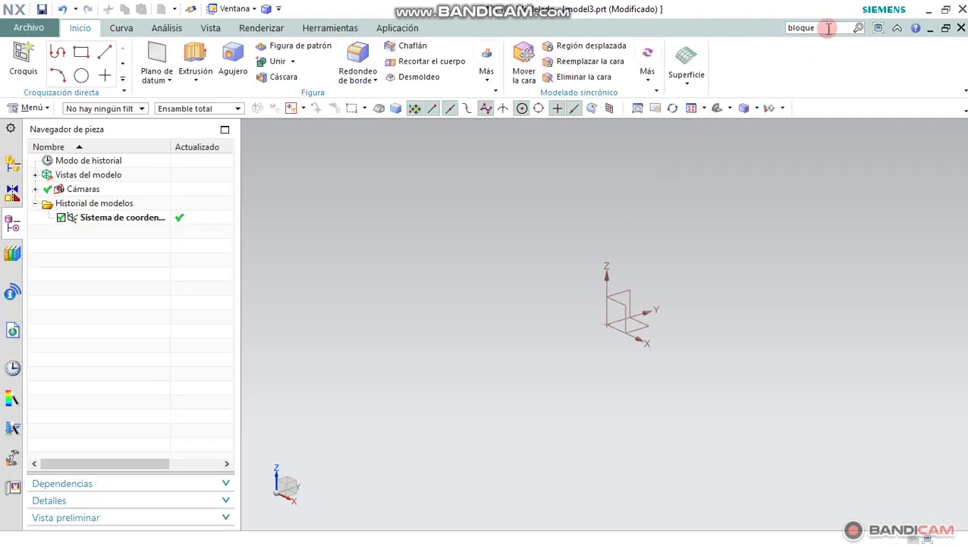
- Set up a 50 × 50 × 5 mm Bloque with its origin point at (-25, -25, -5)
left_click(857, 28)
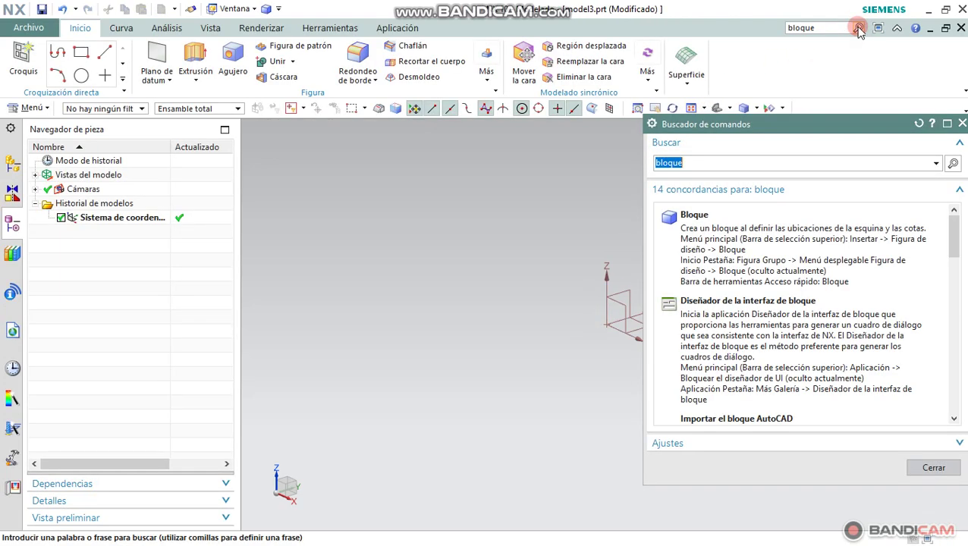
left_click(781, 231)
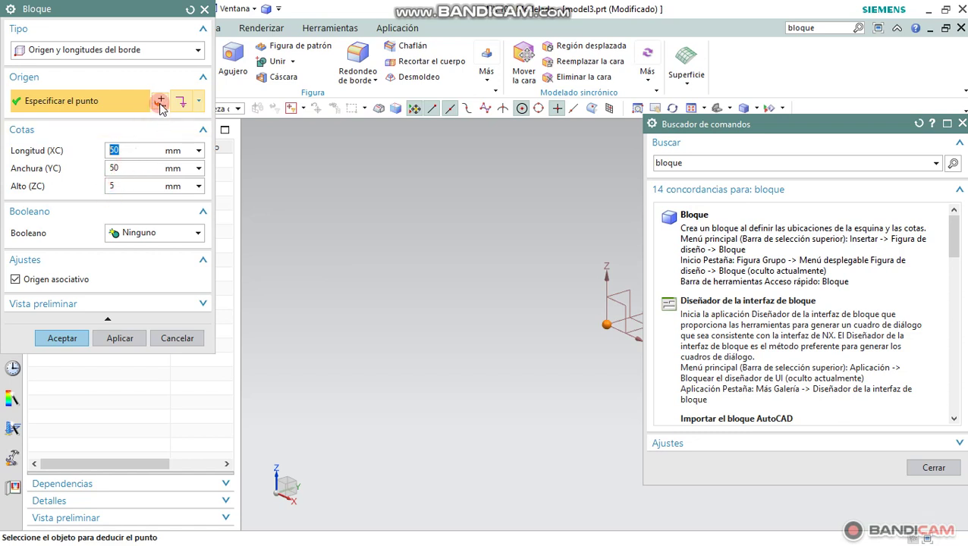
key("Escape")
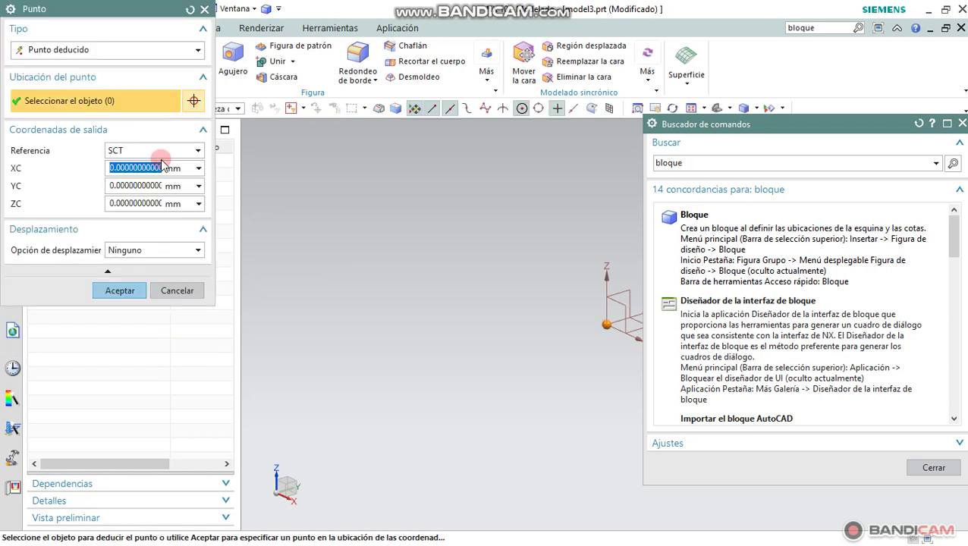
key("Tab")
type("-")
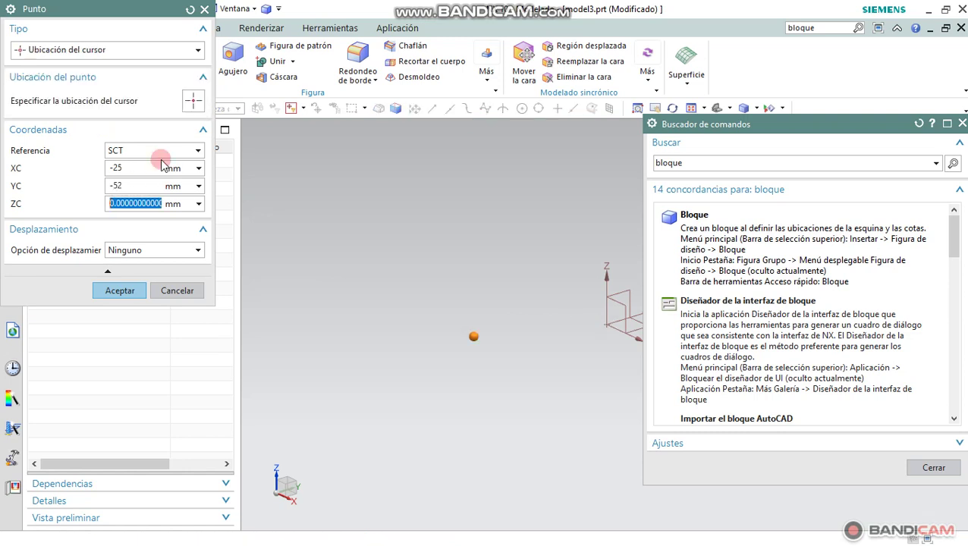
key("Tab")
type("-")
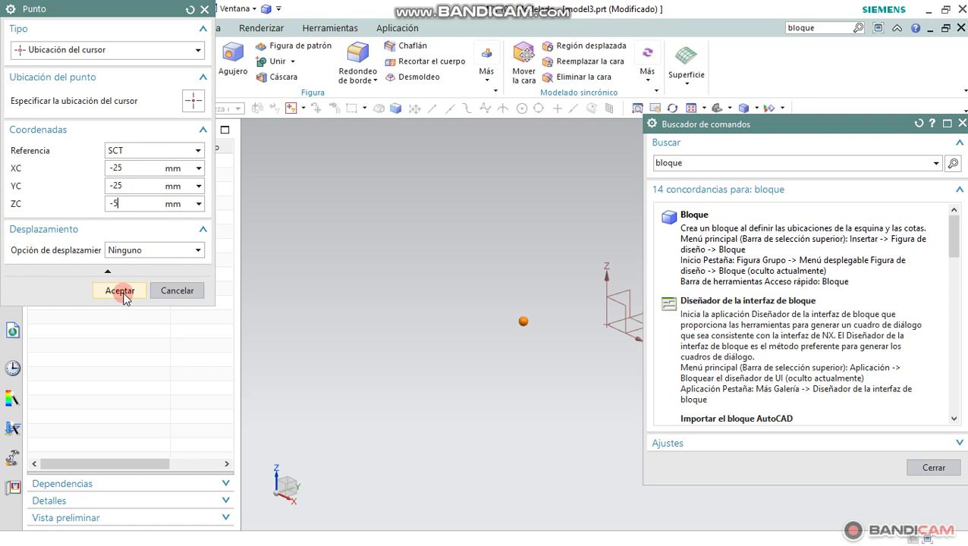
left_click(940, 466)
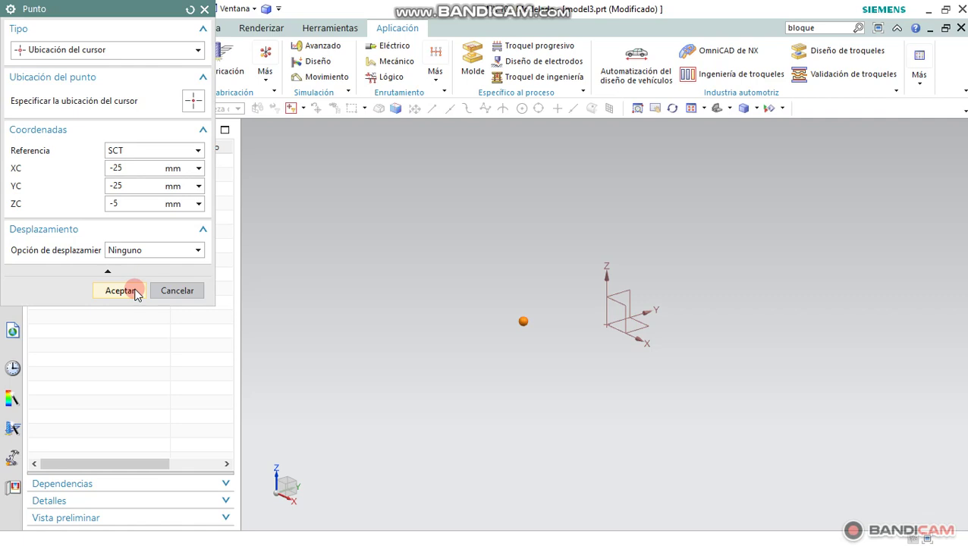
left_click(135, 291)
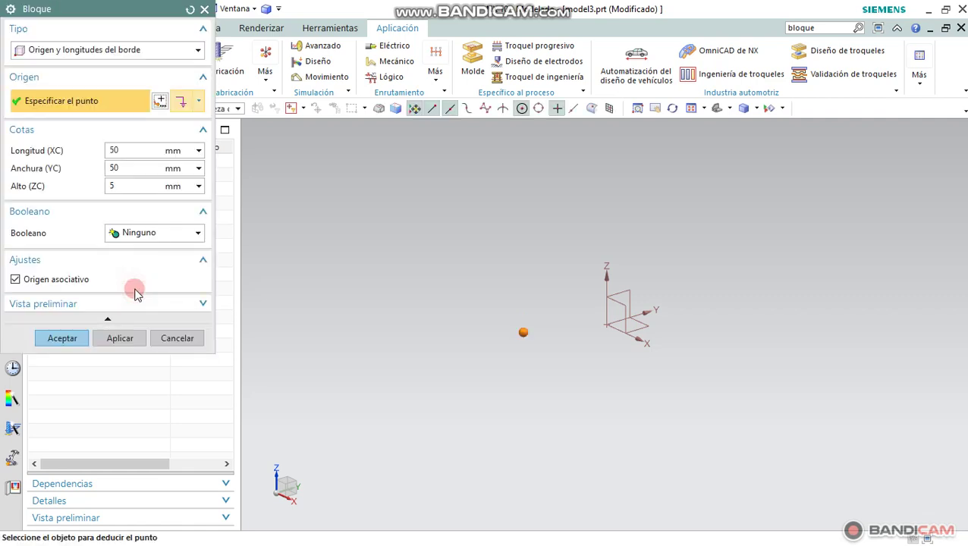
- Confirm the plate block, fit it to the view and activate the Modeling application
left_click(80, 338)
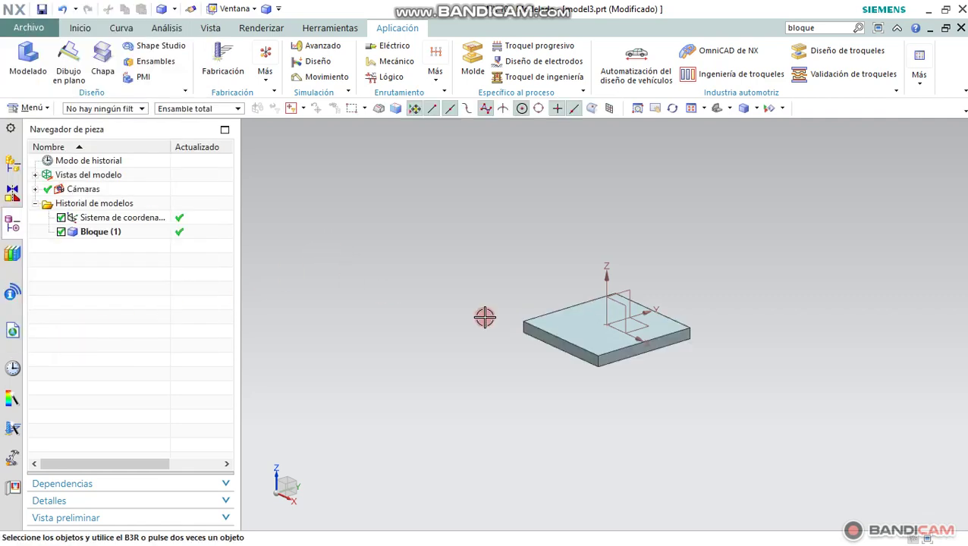
left_click(715, 108)
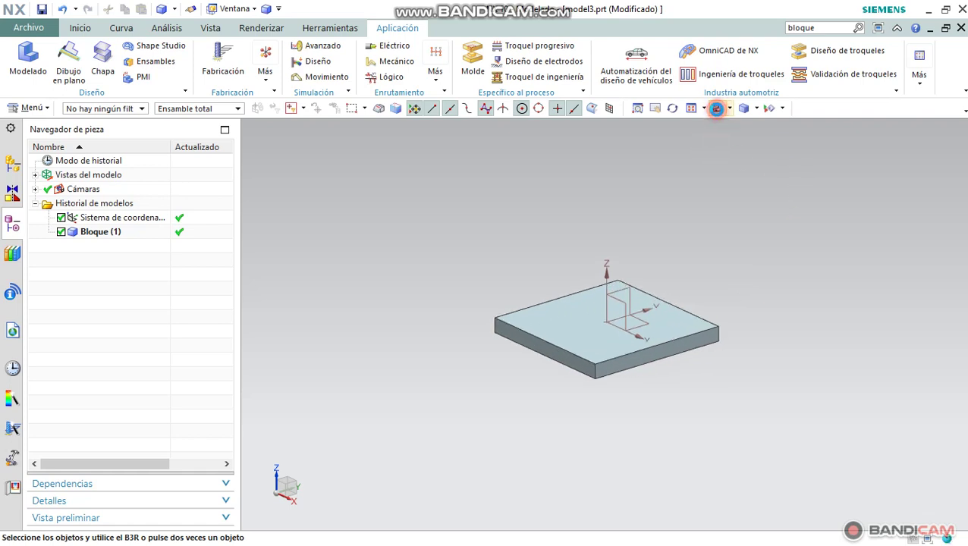
left_click(32, 65)
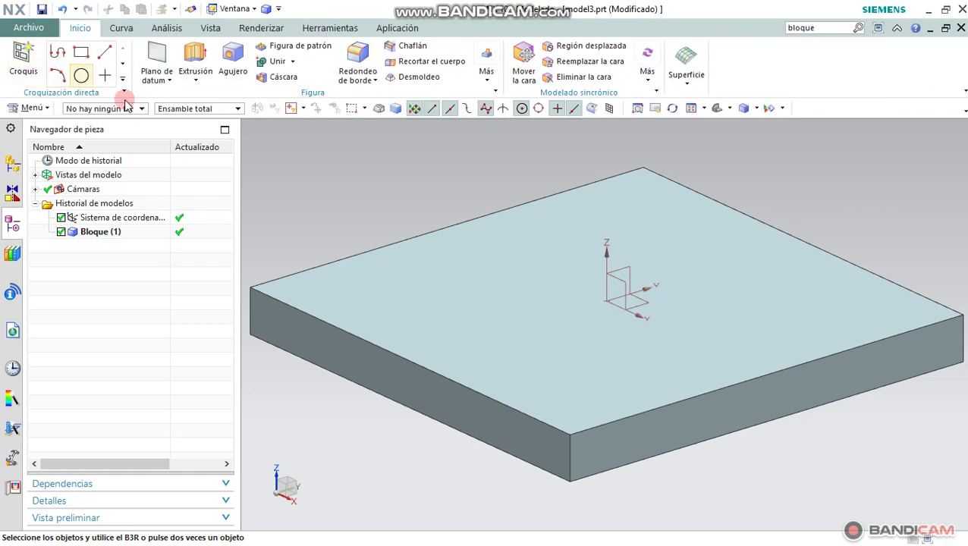
- Start a simple through-hole (Agujero) and begin a sketch for its centre points
left_click(237, 64)
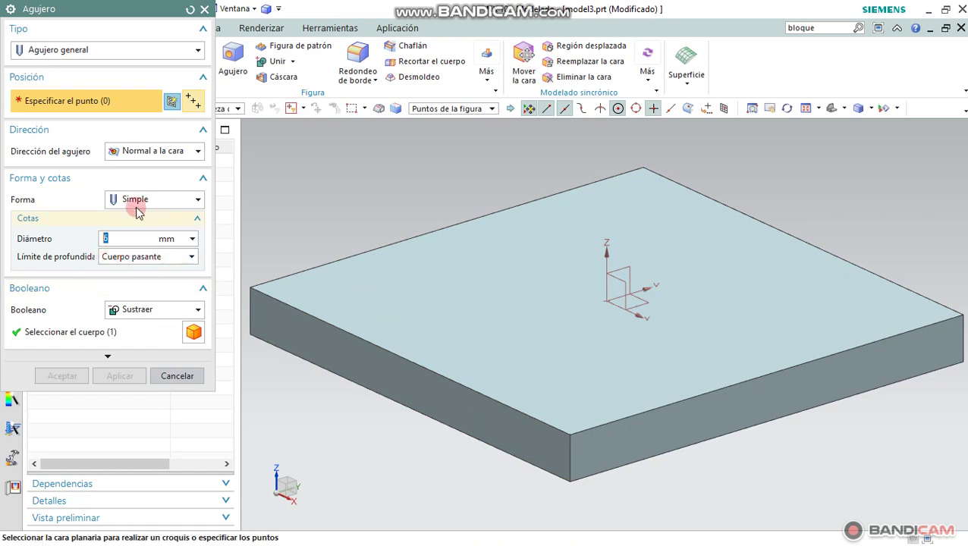
left_click(172, 102)
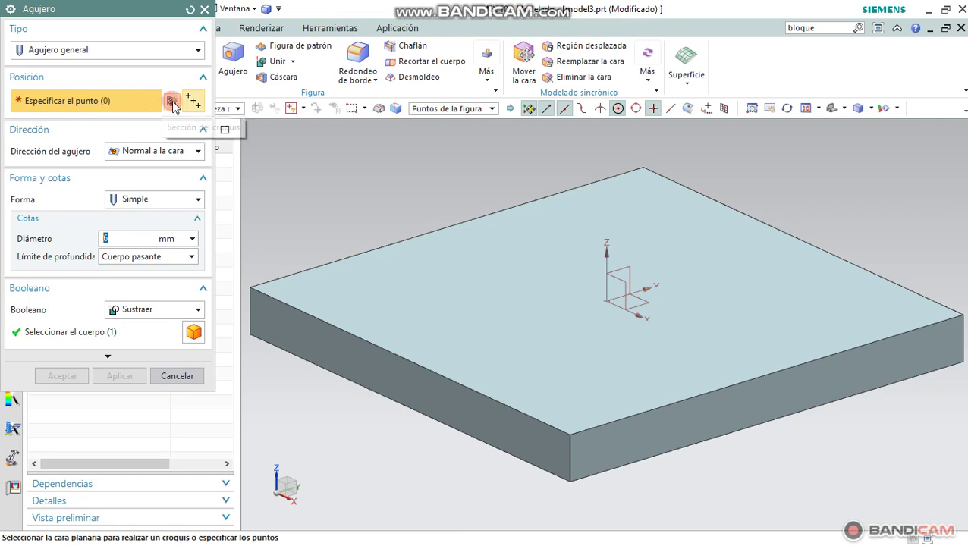
left_click(171, 101)
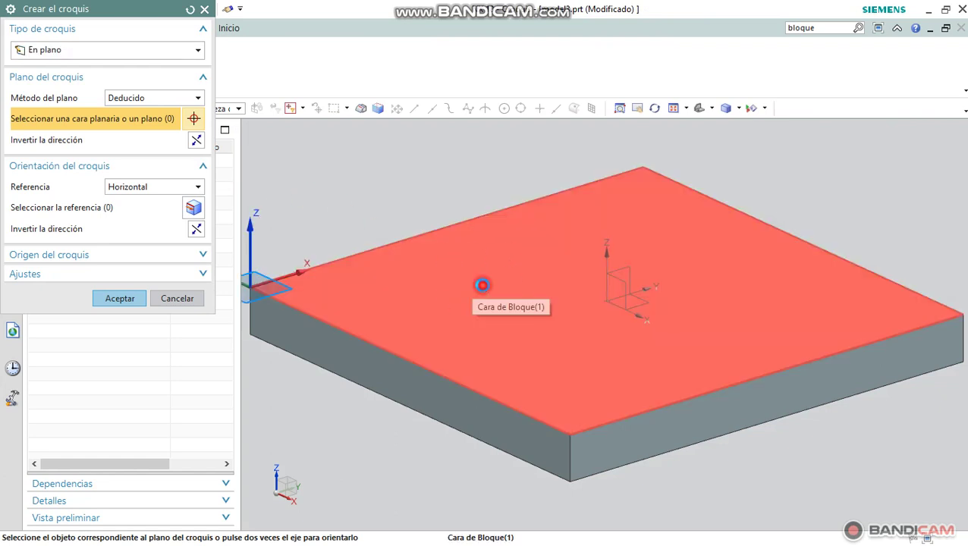
- Place the sketch on the plate's top face
left_click(483, 285)
left_click(114, 298)
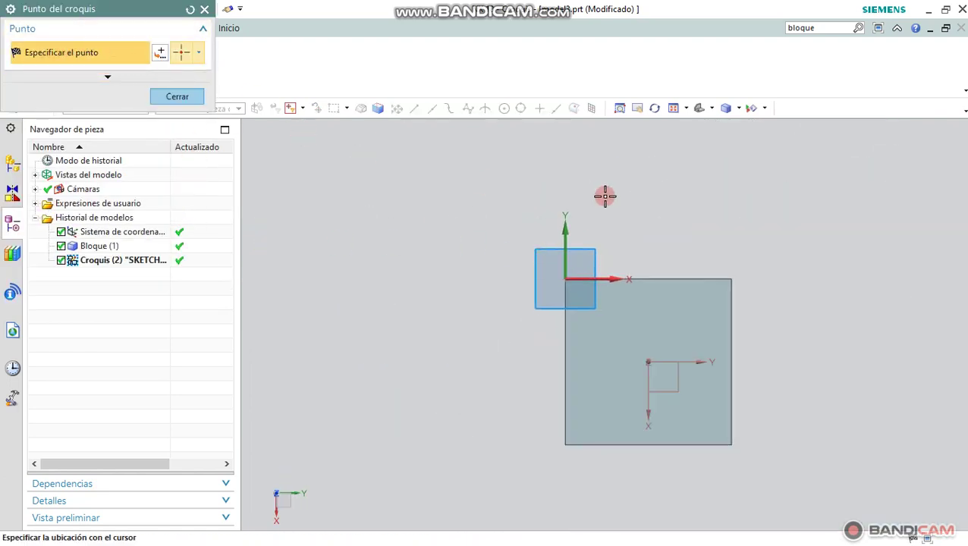
scroll(781, 439, "up", 1)
scroll(774, 442, "up", 1)
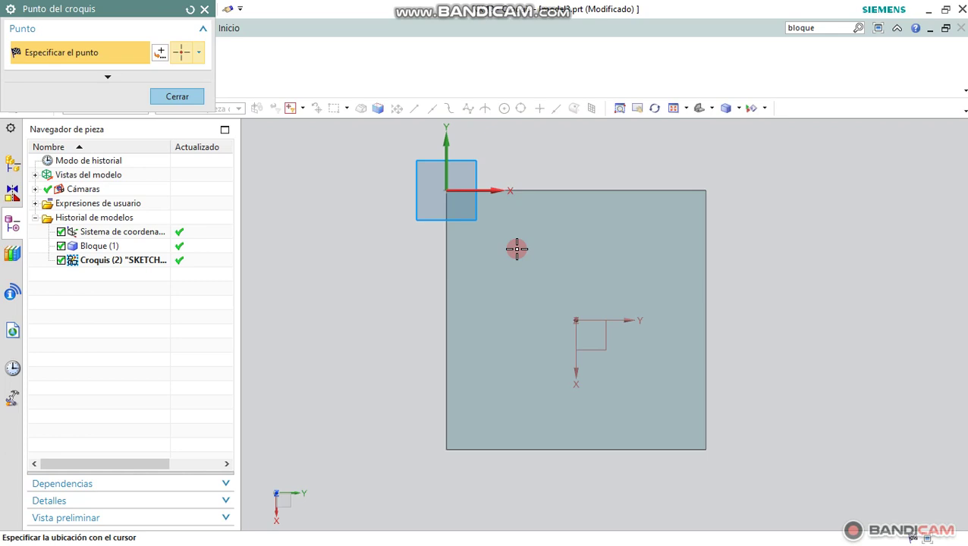
- Place four hole-centre points in the sketch
left_click(521, 251)
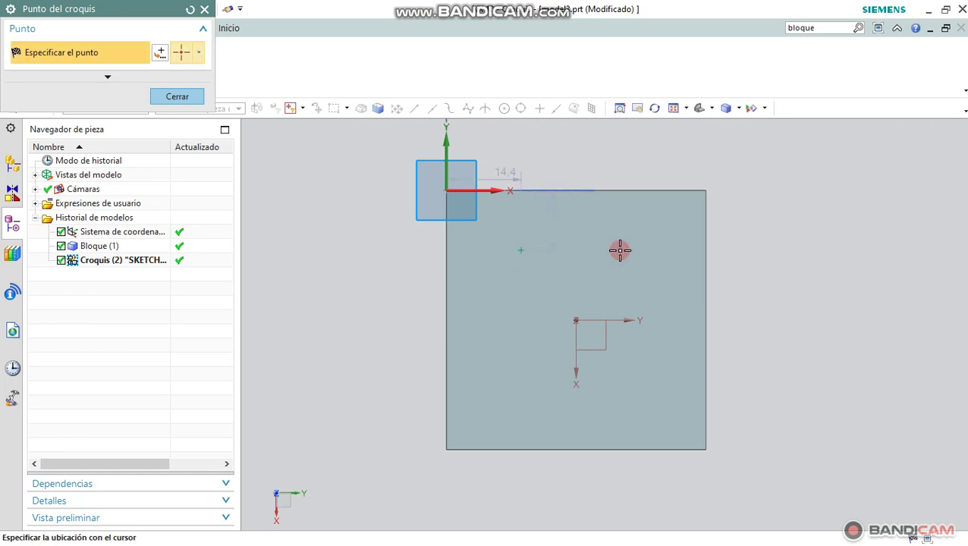
left_click(648, 250)
left_click(648, 404)
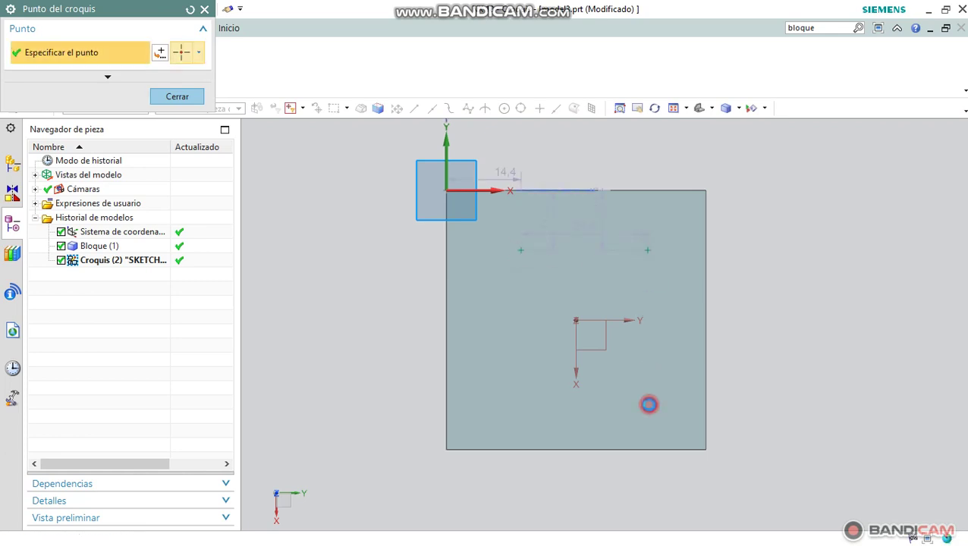
left_click(521, 366)
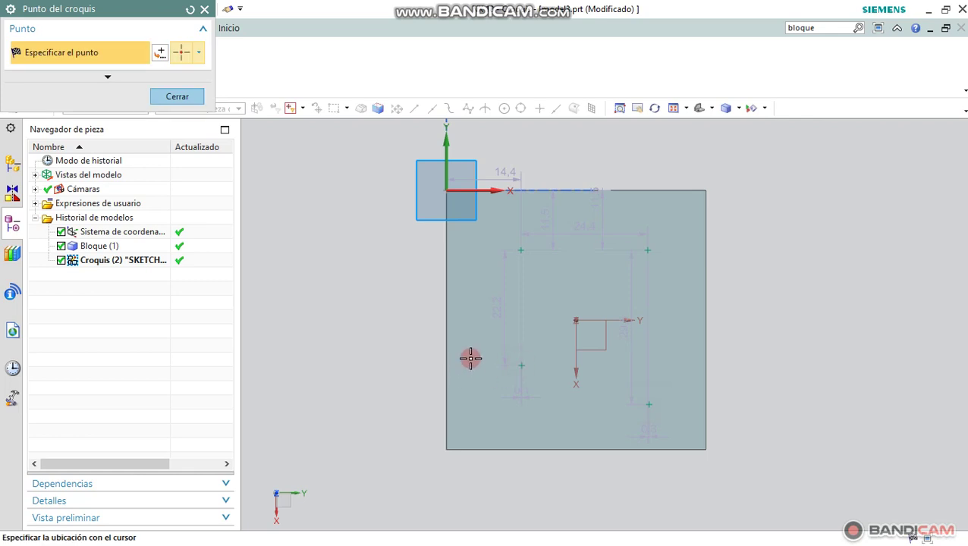
left_click(184, 99)
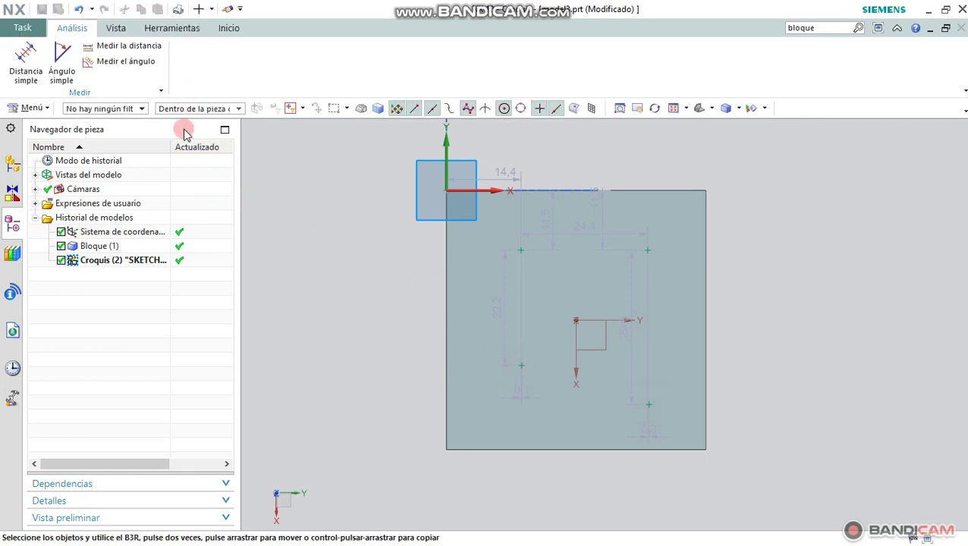
- Finish the sketch and cut four simple through-holes at the sketched points
left_click(237, 28)
left_click(25, 59)
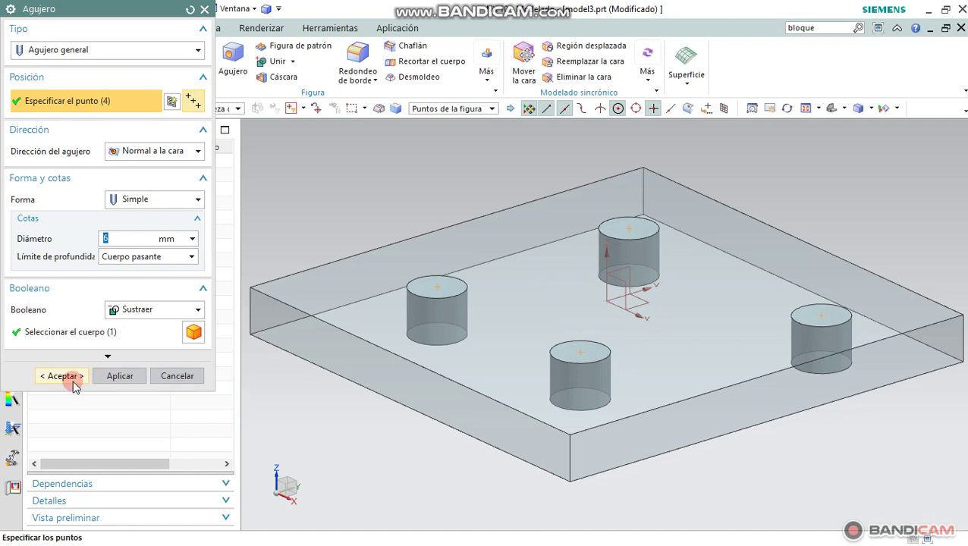
left_click(64, 377)
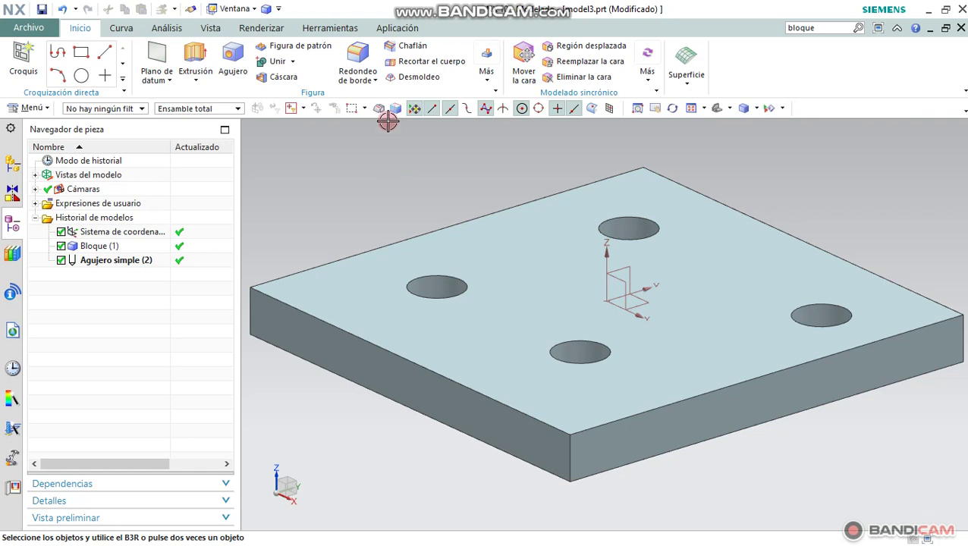
- Initialise the Manufacturing application with the cam_general drill setup
left_click(397, 28)
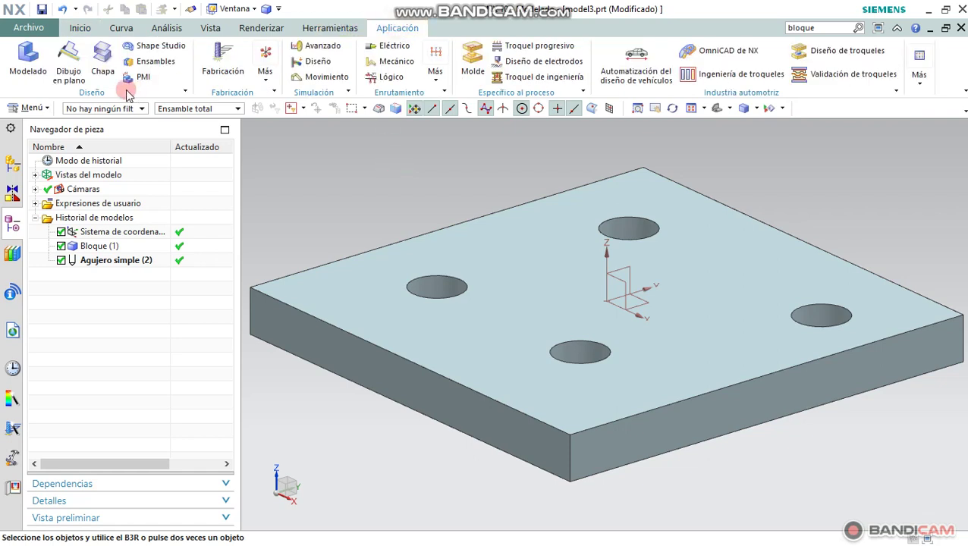
left_click(223, 61)
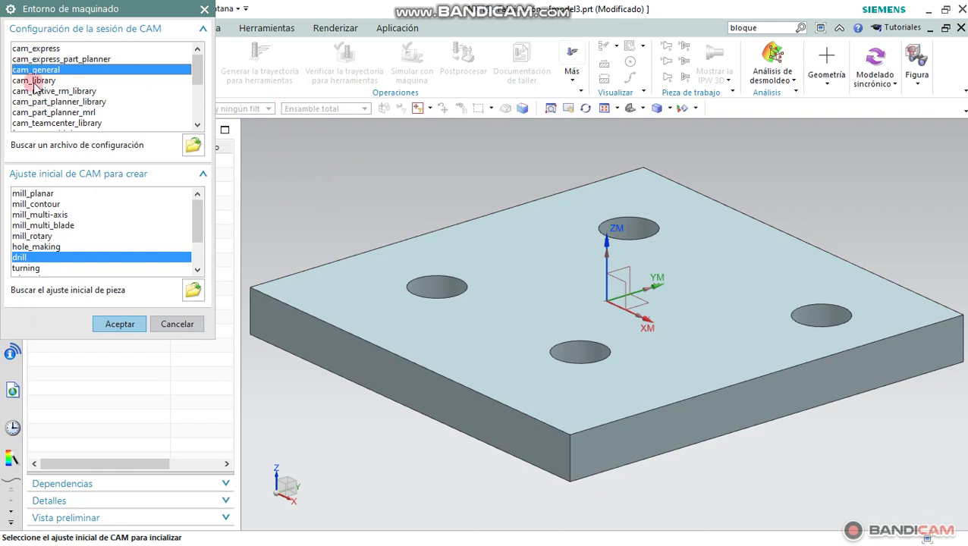
left_click(117, 324)
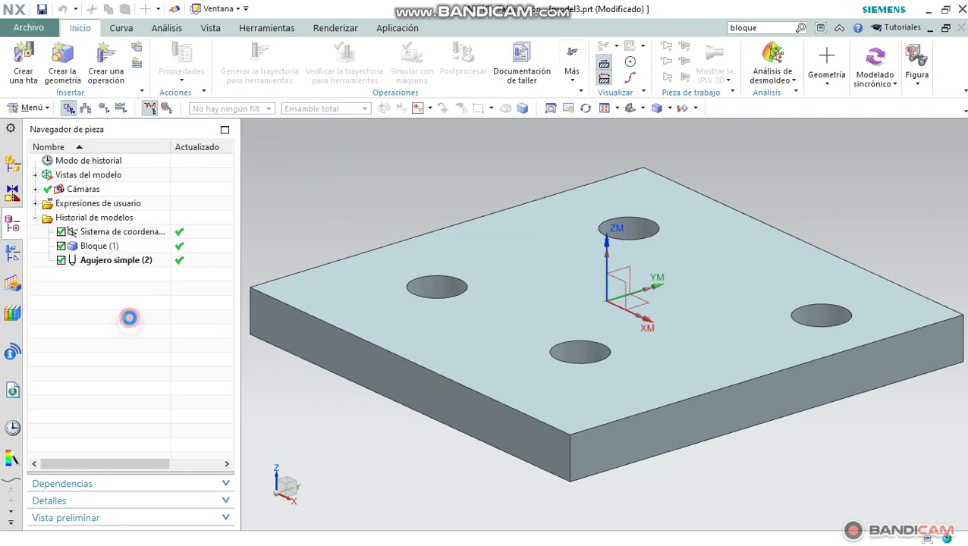
- Create a twist drill tool named DRILLING_TOOL with a 6 mm diameter
left_click(15, 59)
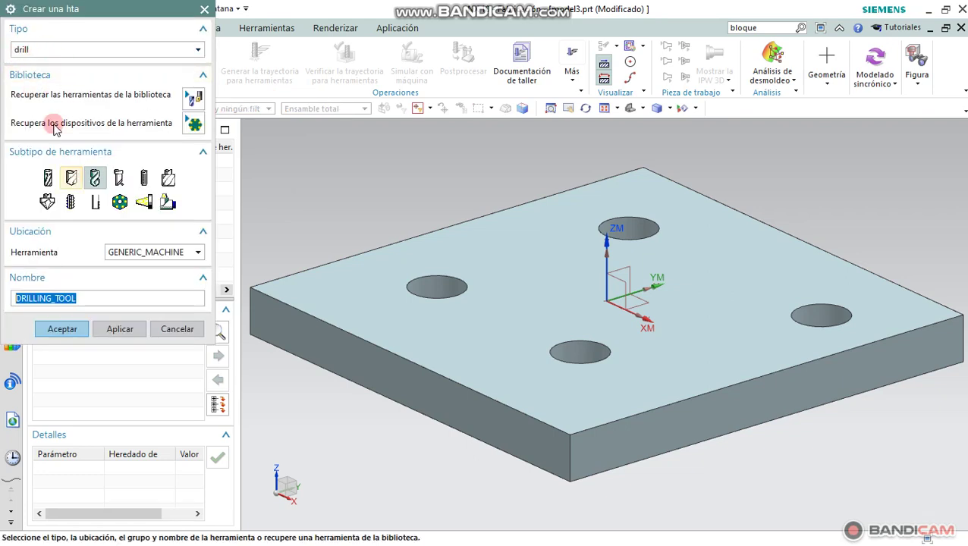
type("6MM")
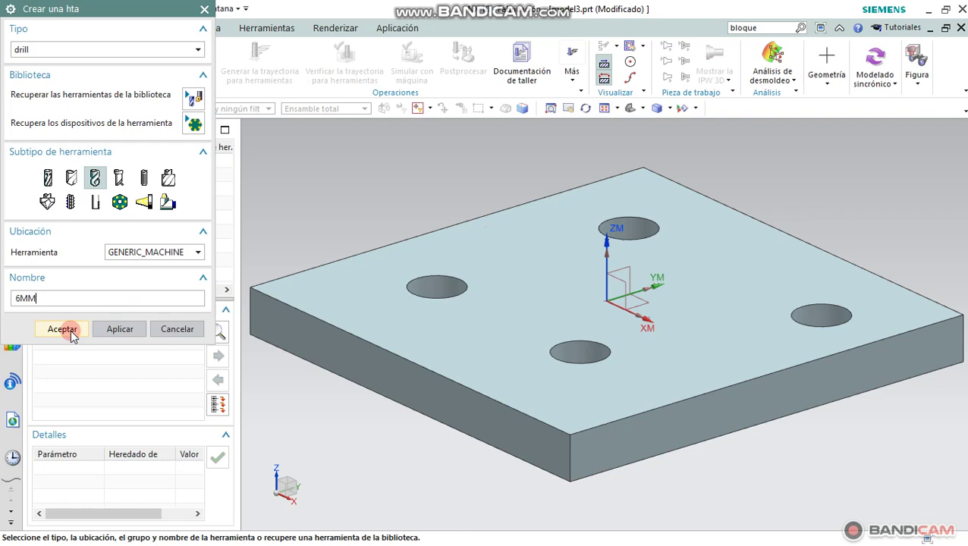
left_click(95, 179)
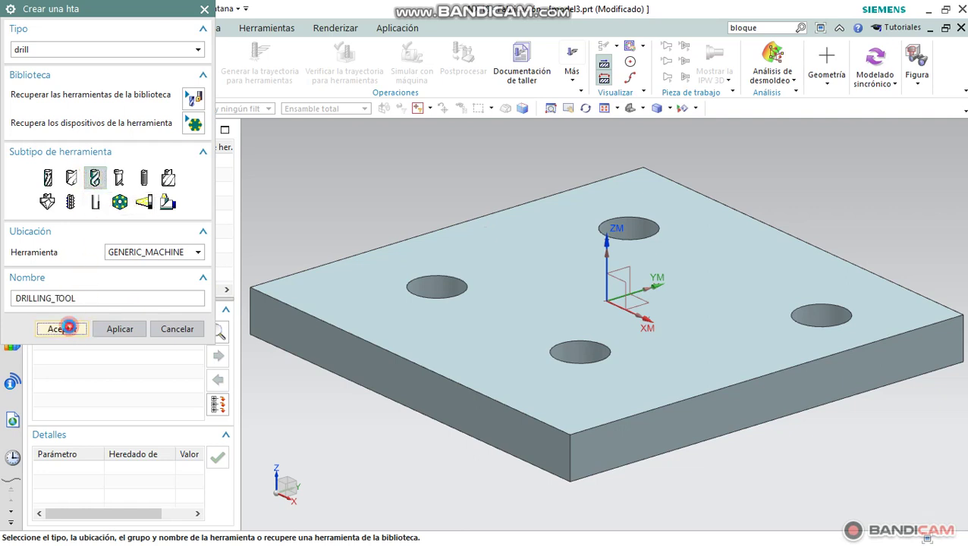
left_click(67, 328)
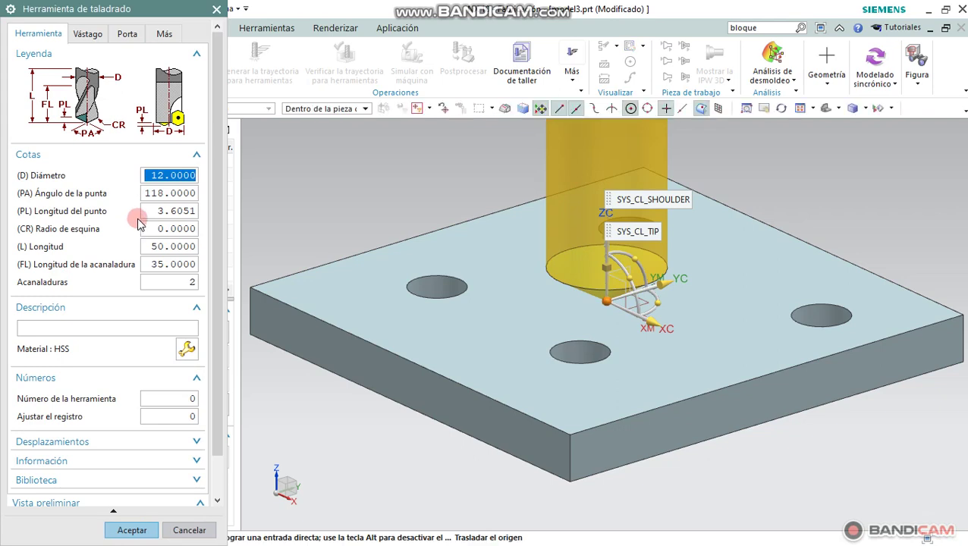
type("6")
key("Tab")
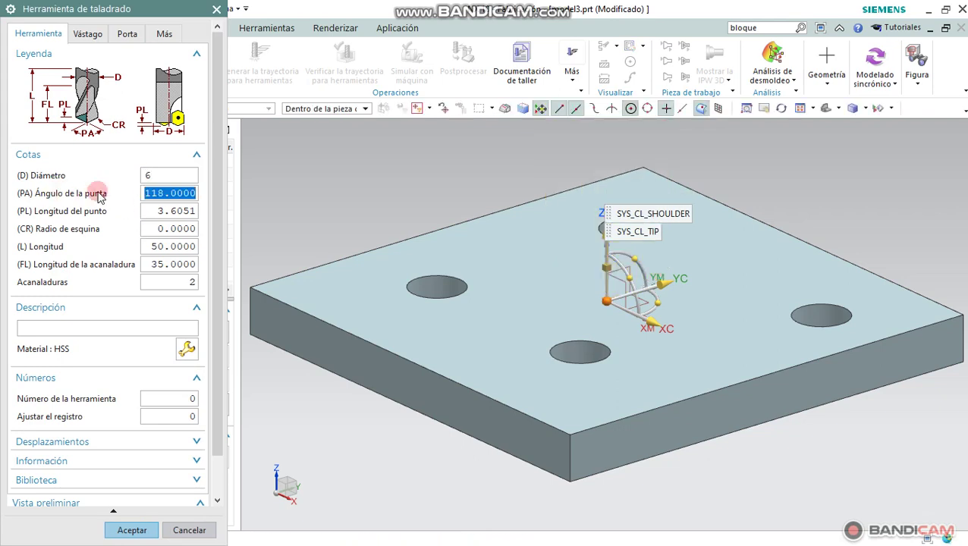
- Accept the drill tool and create a workpiece geometry named PIEZA_DE_TRABAJO
left_click(145, 529)
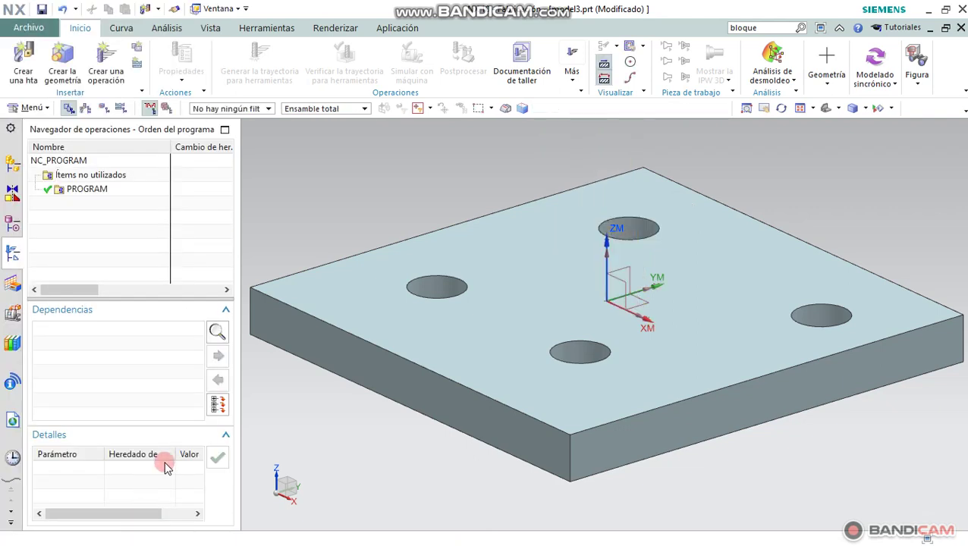
left_click(62, 72)
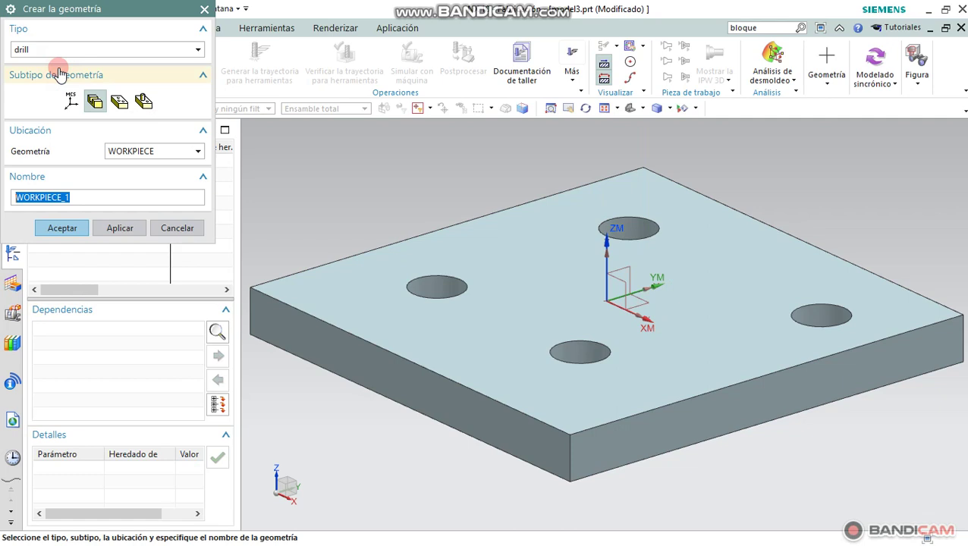
left_click(97, 117)
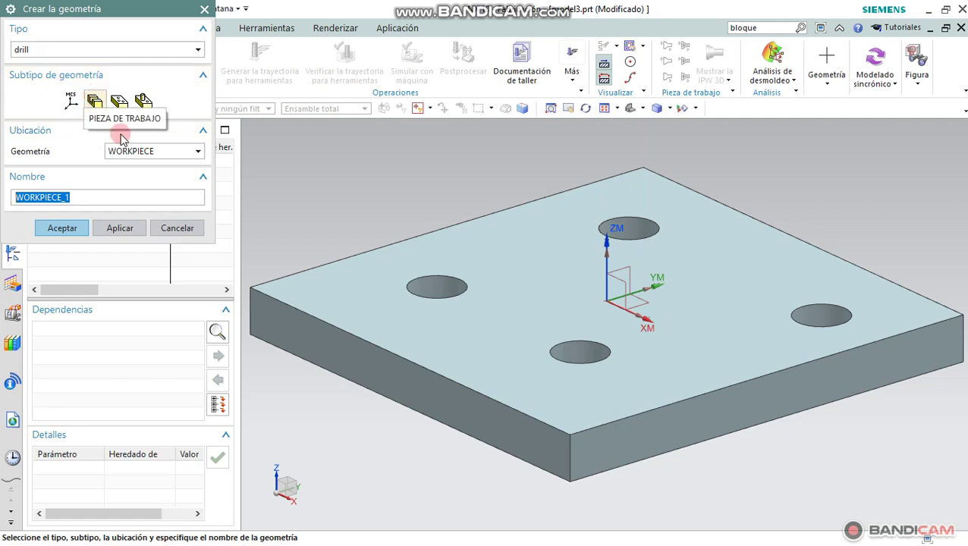
left_click(110, 199)
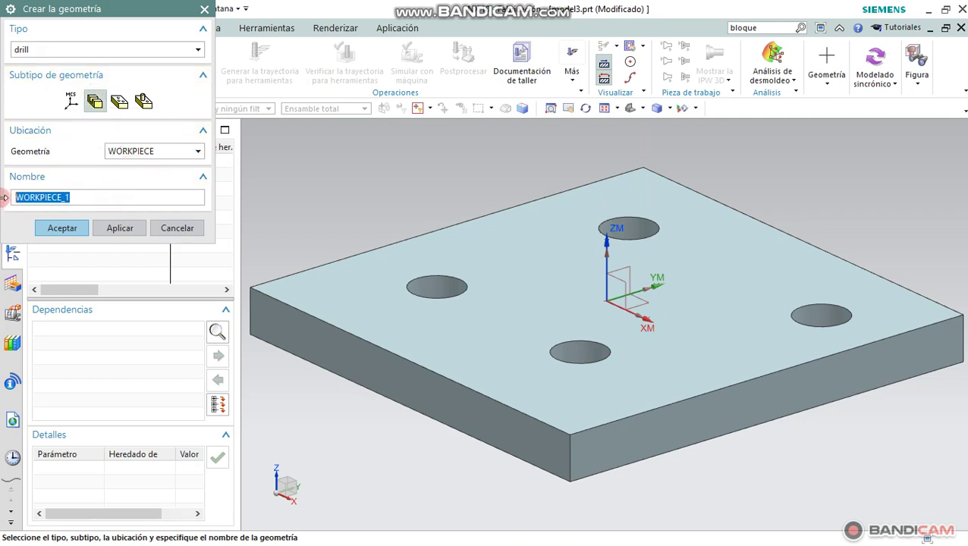
type("PIEZA_DE_TRABAJO")
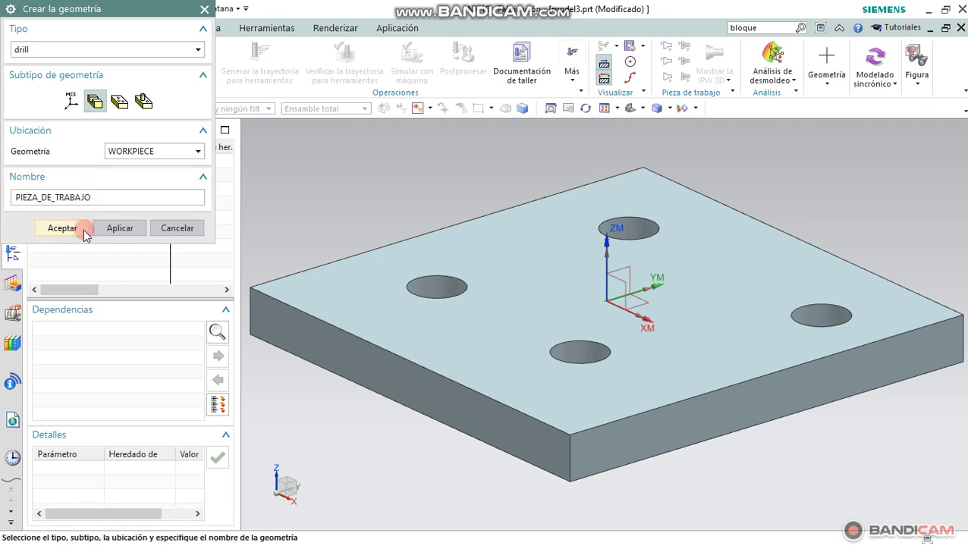
left_click(53, 222)
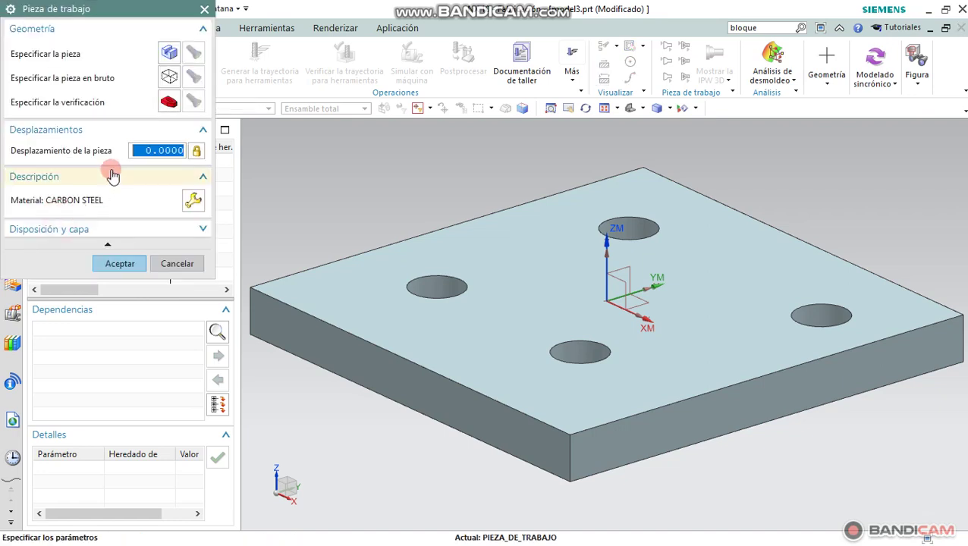
- Specify the plate as the workpiece's part, blank and check geometry
left_click(168, 52)
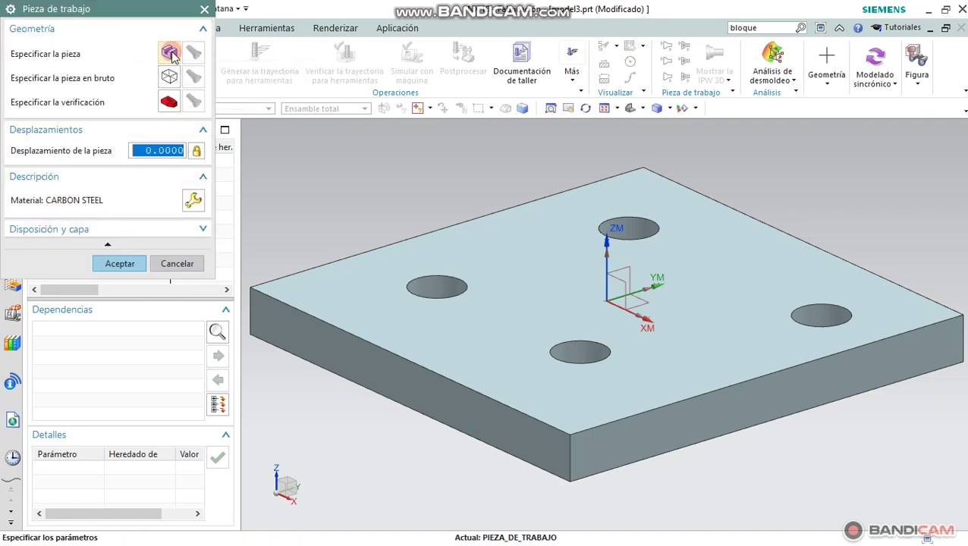
left_click(343, 307)
left_click(118, 285)
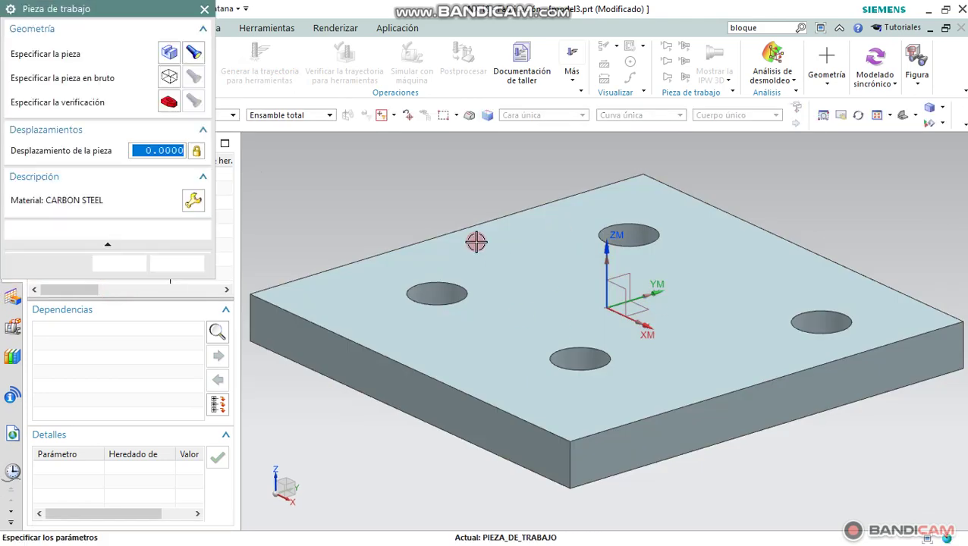
left_click(161, 78)
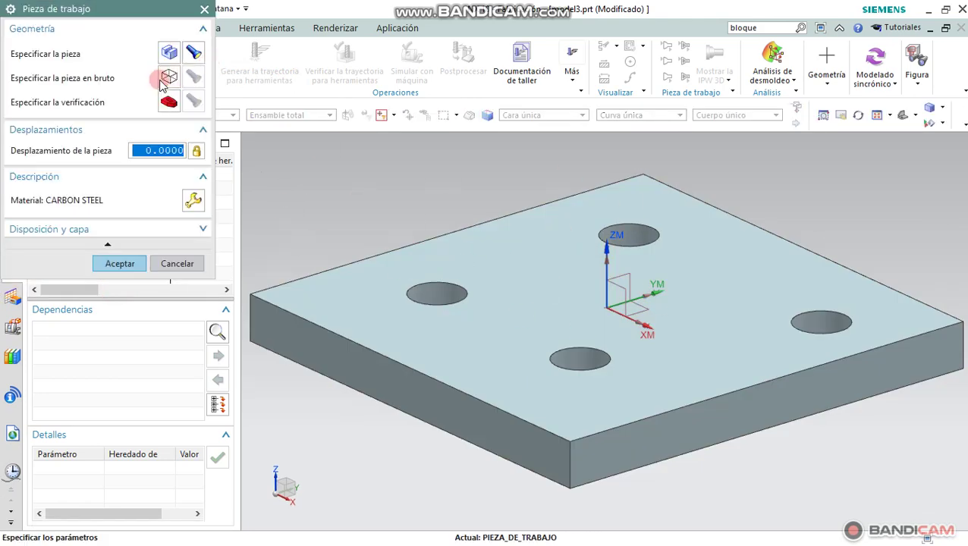
left_click(354, 299)
left_click(126, 310)
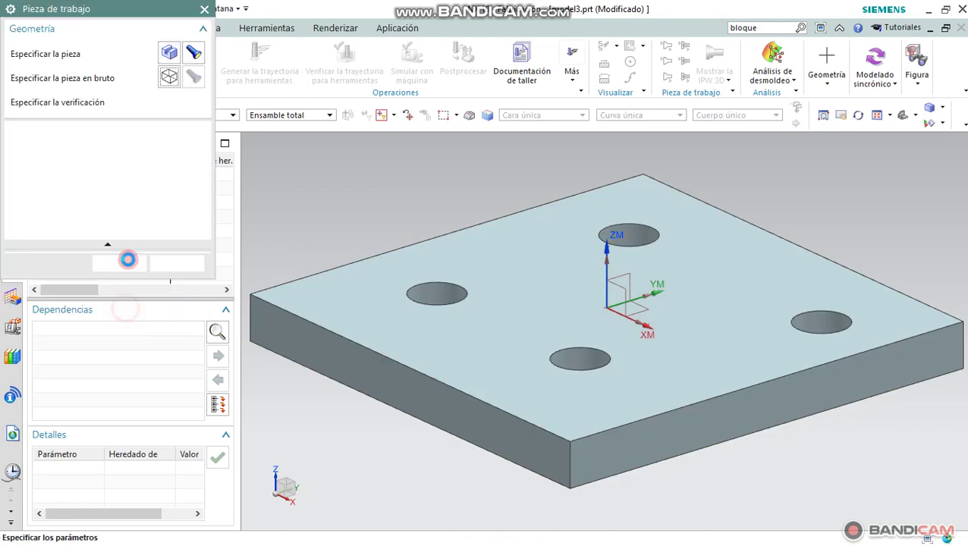
left_click(119, 261)
left_click(340, 304)
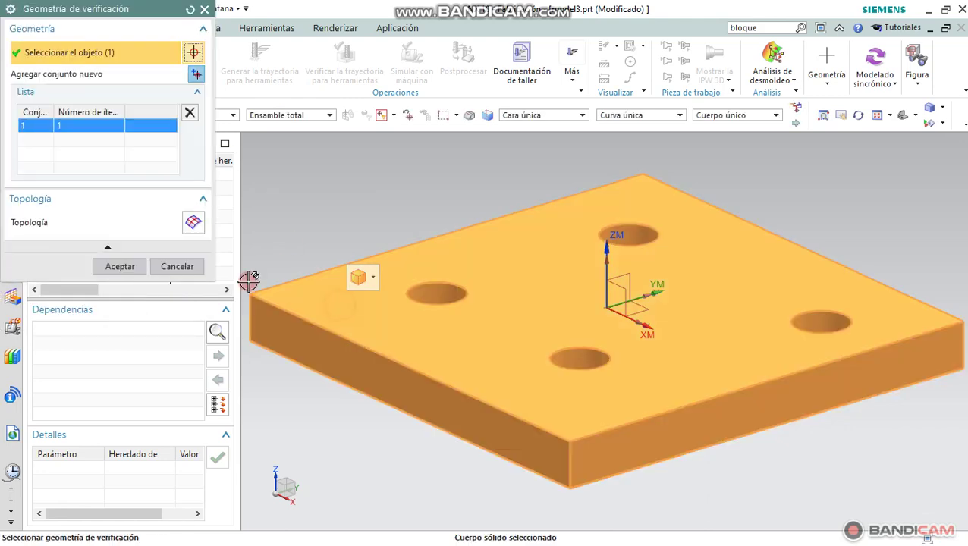
left_click(119, 265)
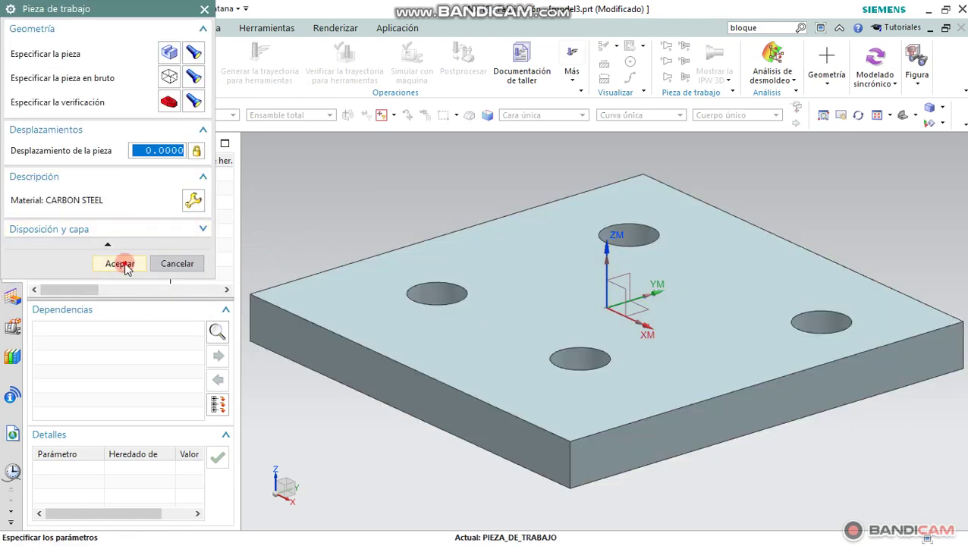
left_click(120, 263)
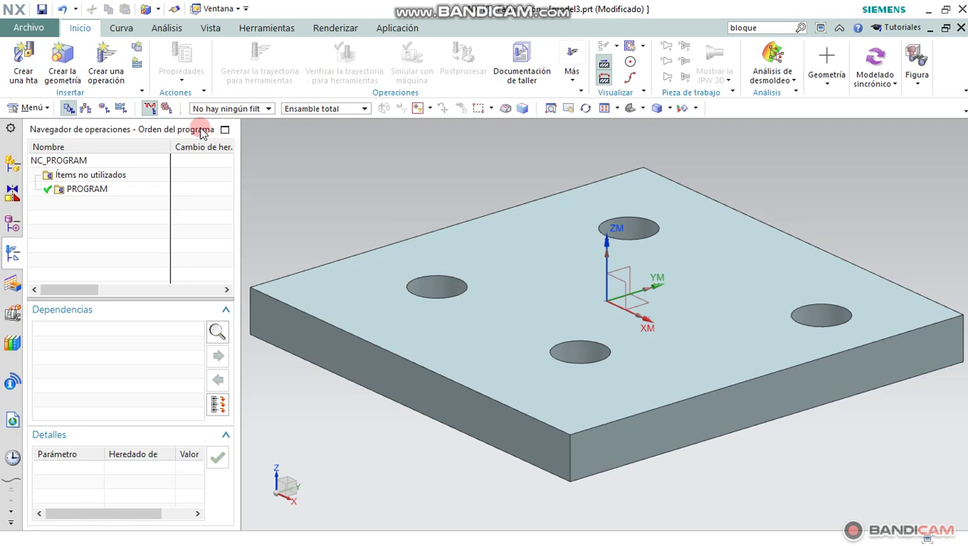
- Create a drill operation using PIEZA_DE_TRABAJO, DRILLING_TOOL and DRILL_METHOD
left_click(105, 59)
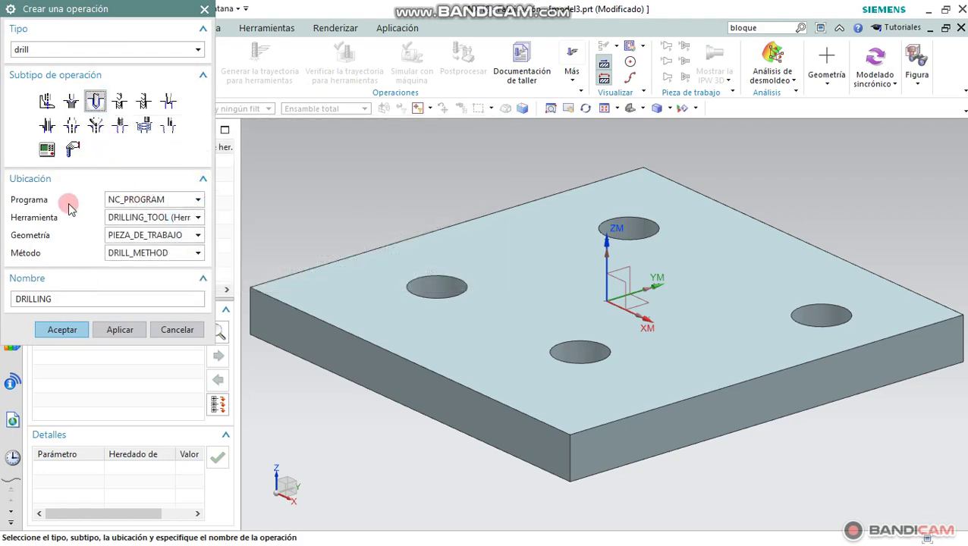
left_click(135, 241)
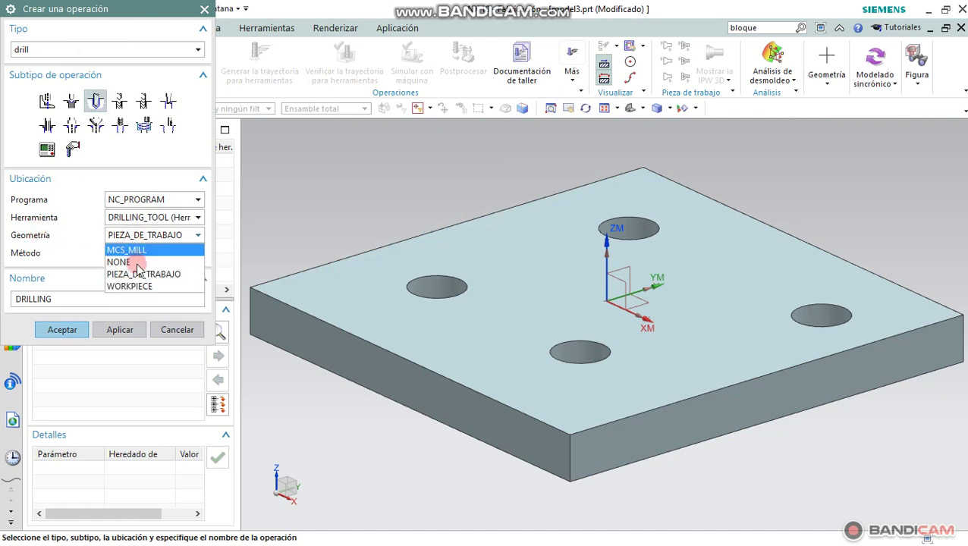
left_click(138, 277)
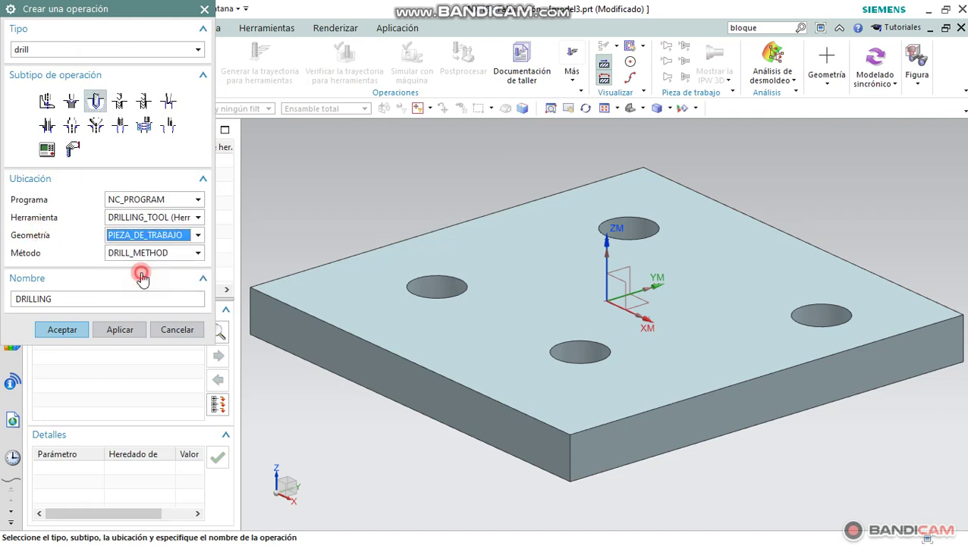
left_click(129, 219)
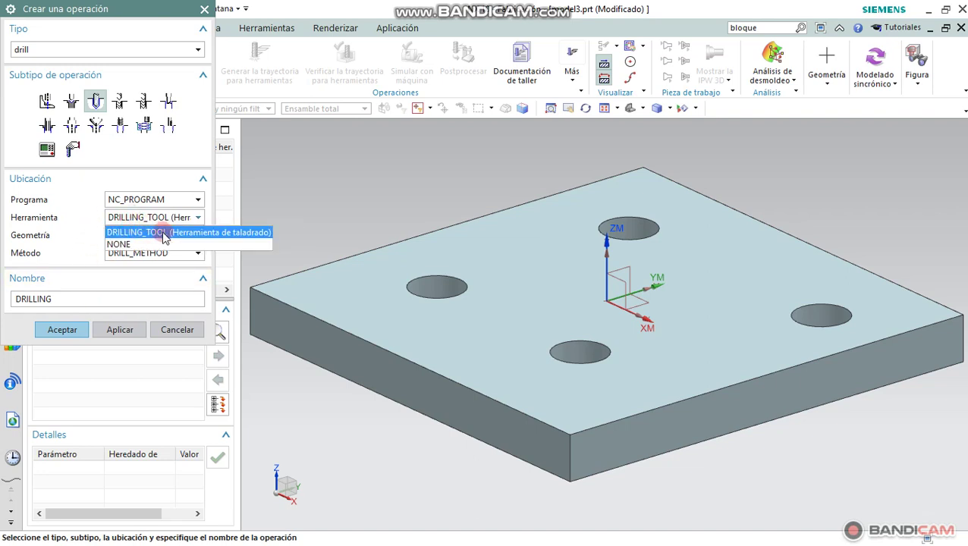
left_click(163, 235)
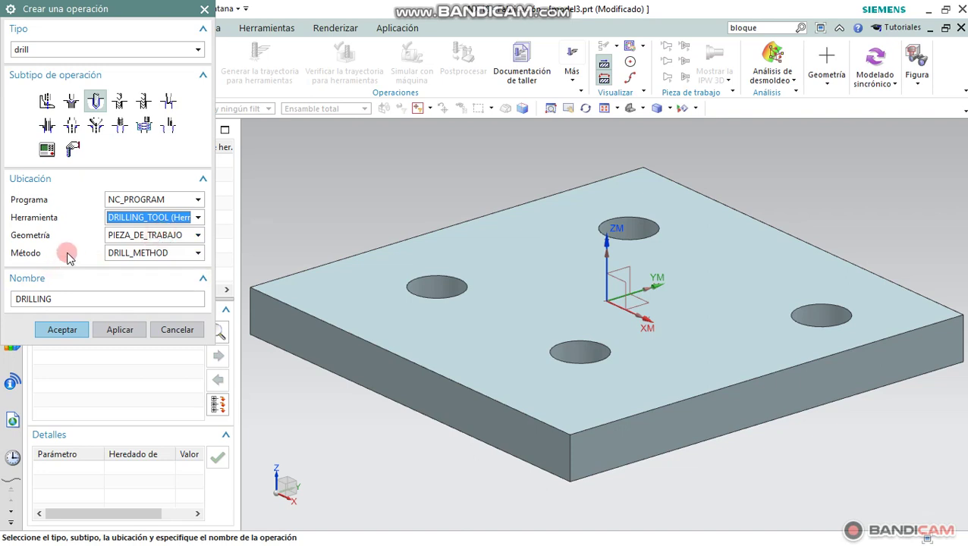
left_click(136, 255)
left_click(140, 269)
left_click(75, 329)
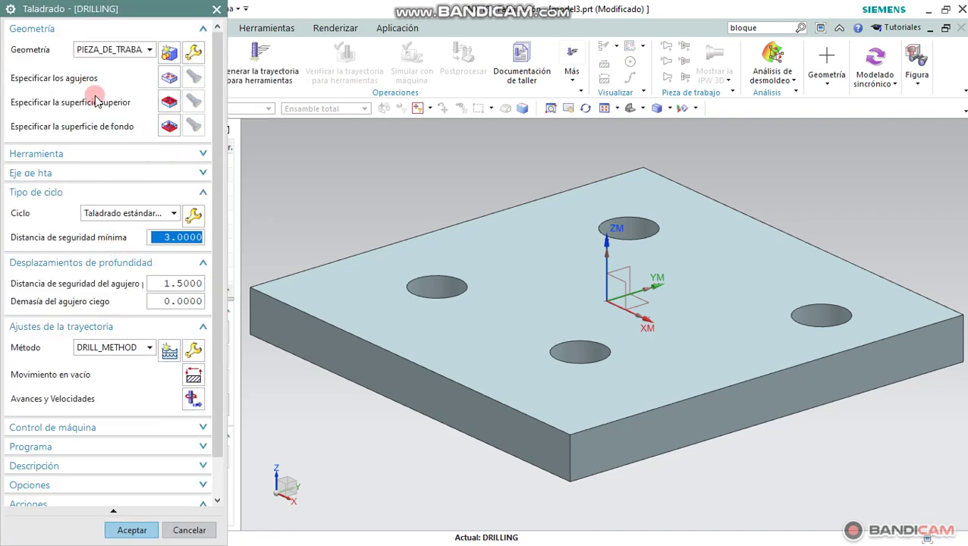
- Assign the left, top, right and front hole edges as drilling points 1 to 4
left_click(169, 77)
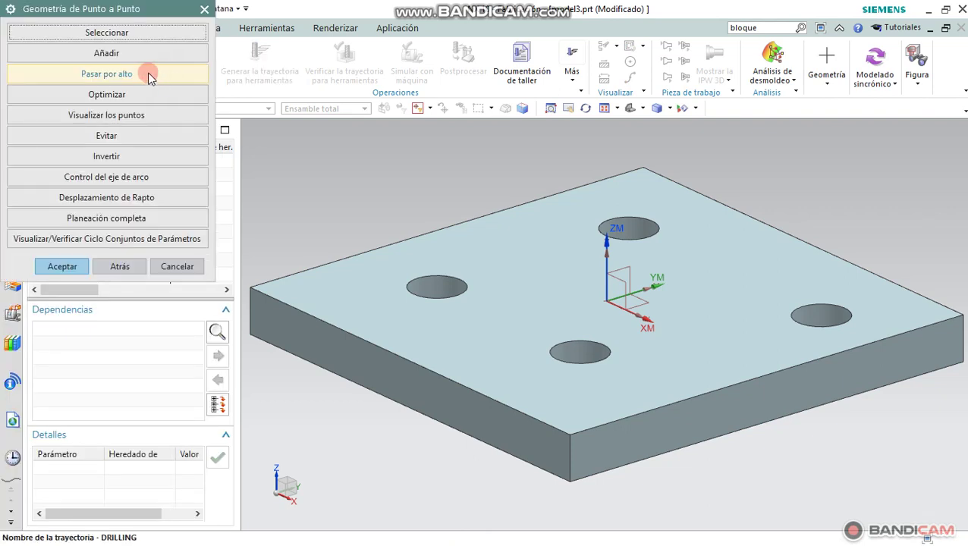
left_click(113, 58)
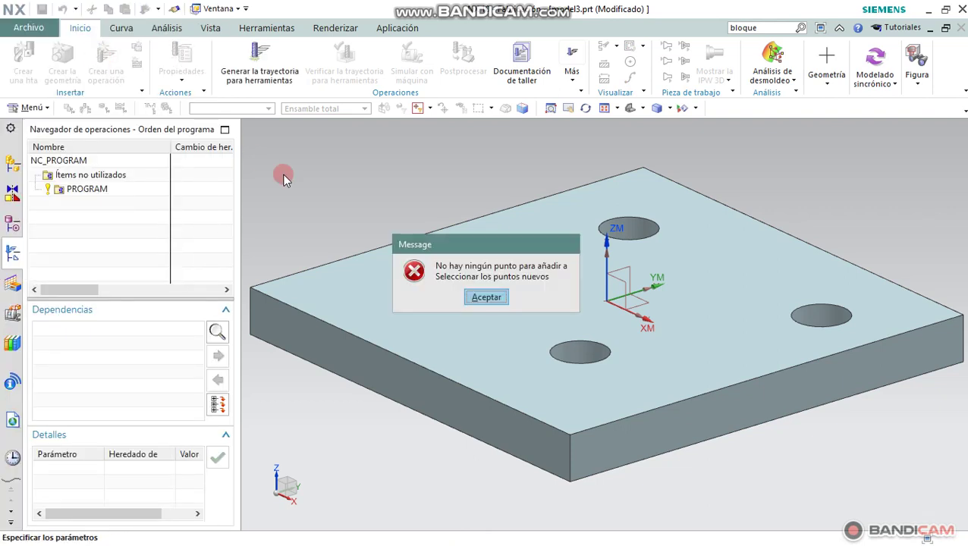
left_click(480, 294)
left_click(119, 281)
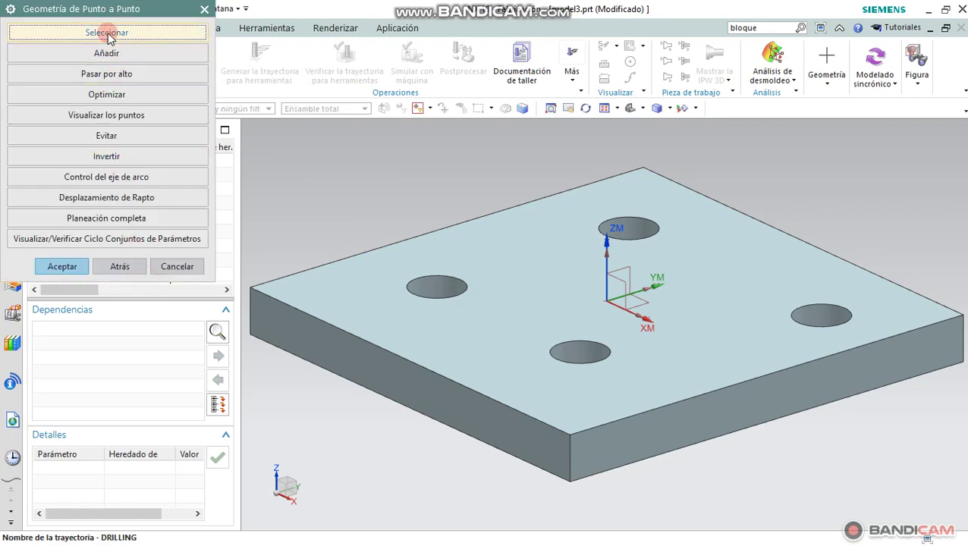
left_click(108, 33)
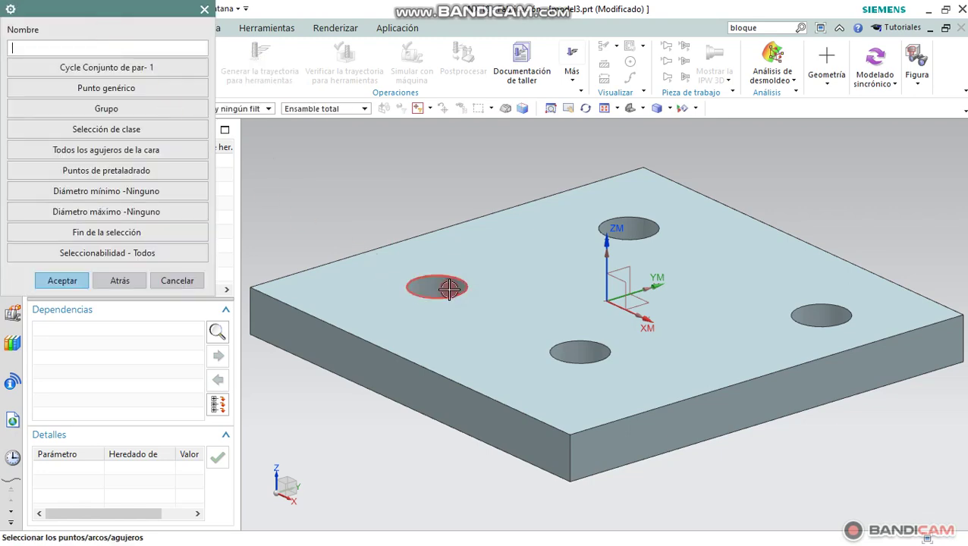
left_click(449, 290)
left_click(605, 227)
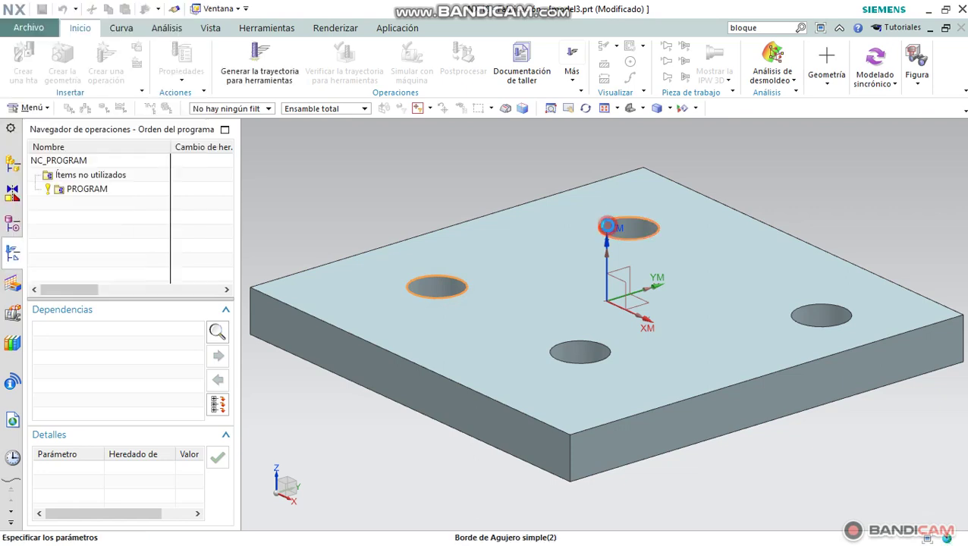
left_click(819, 311)
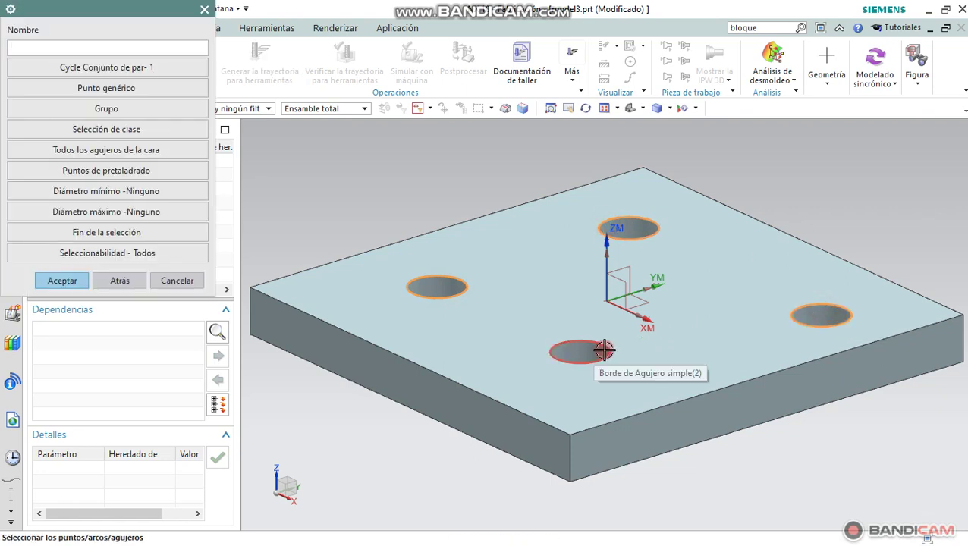
left_click(604, 350)
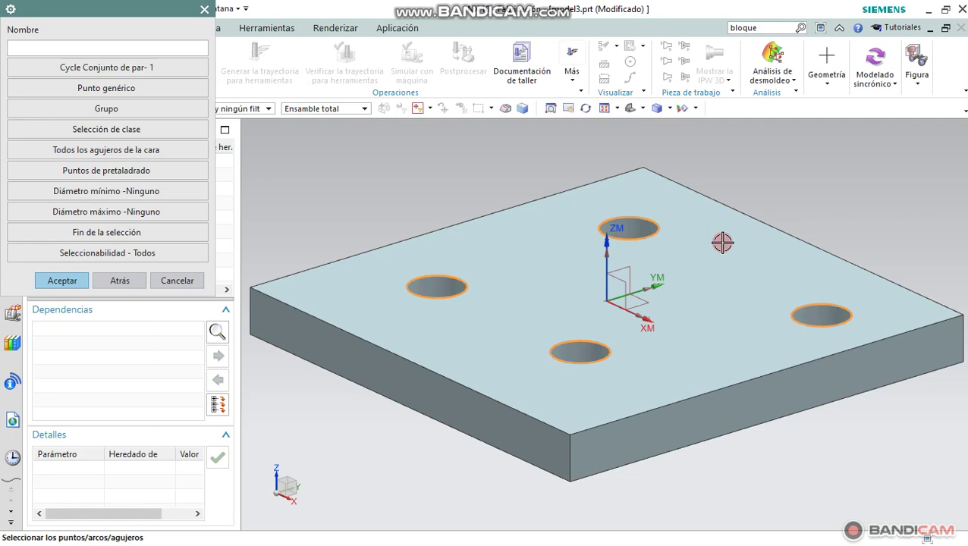
left_click(95, 238)
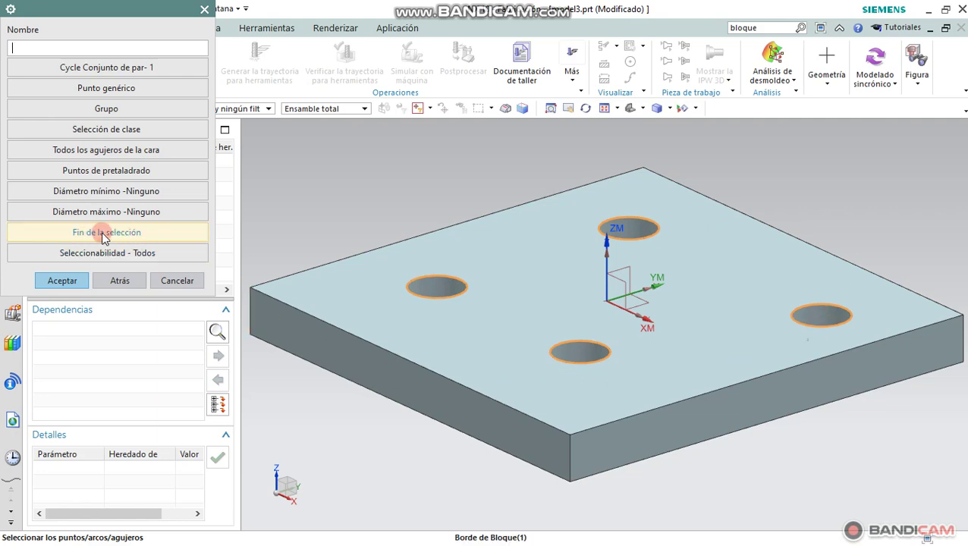
left_click(102, 234)
left_click(65, 266)
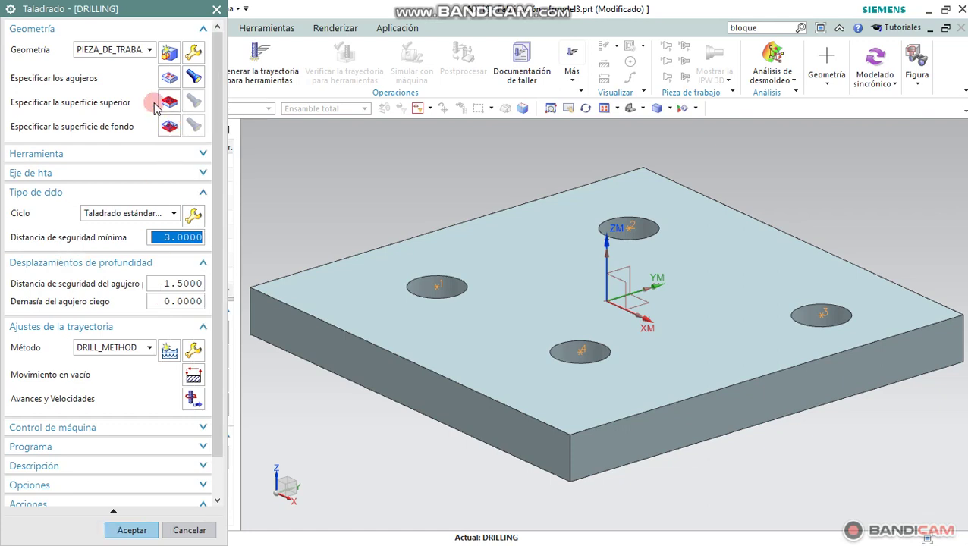
- Set the drilling top surface to the plate's top face
left_click(169, 103)
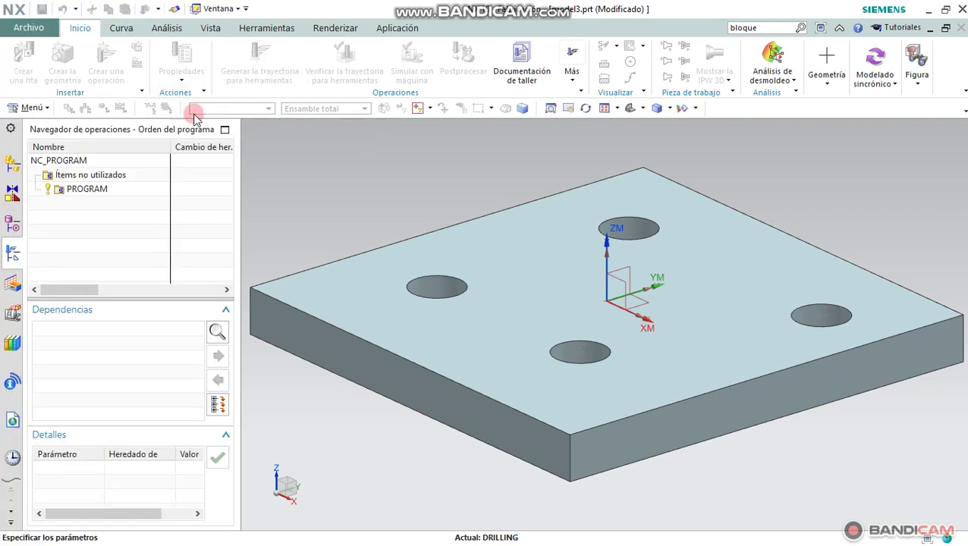
left_click(140, 50)
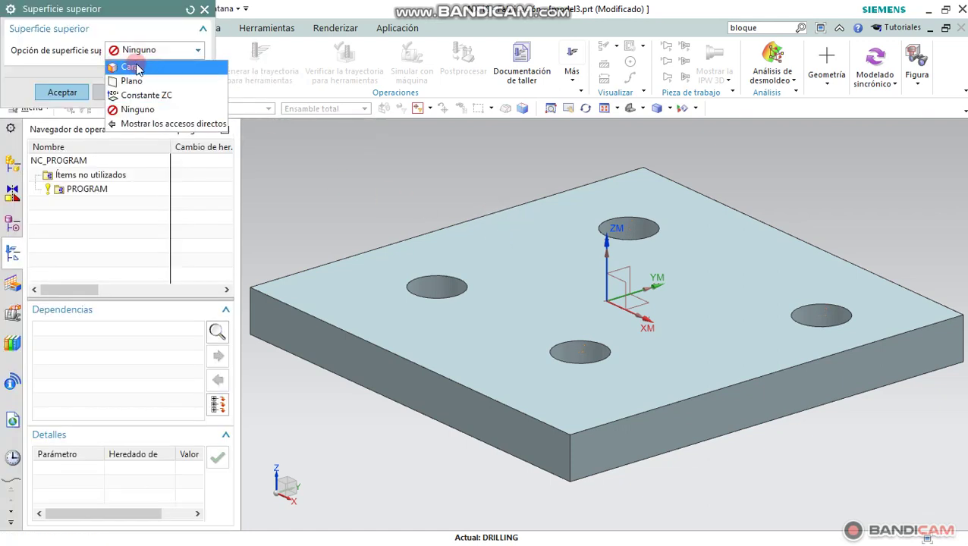
left_click(131, 67)
left_click(521, 238)
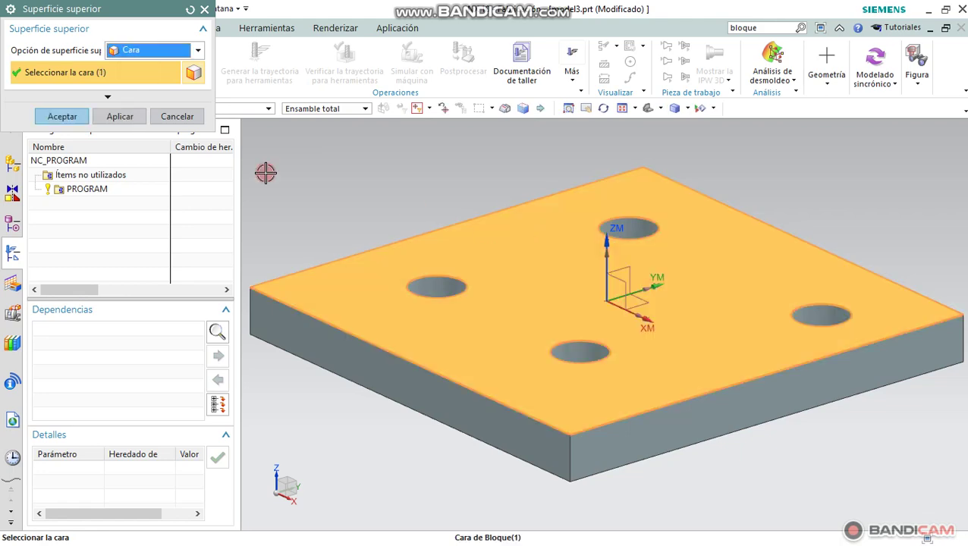
left_click(59, 117)
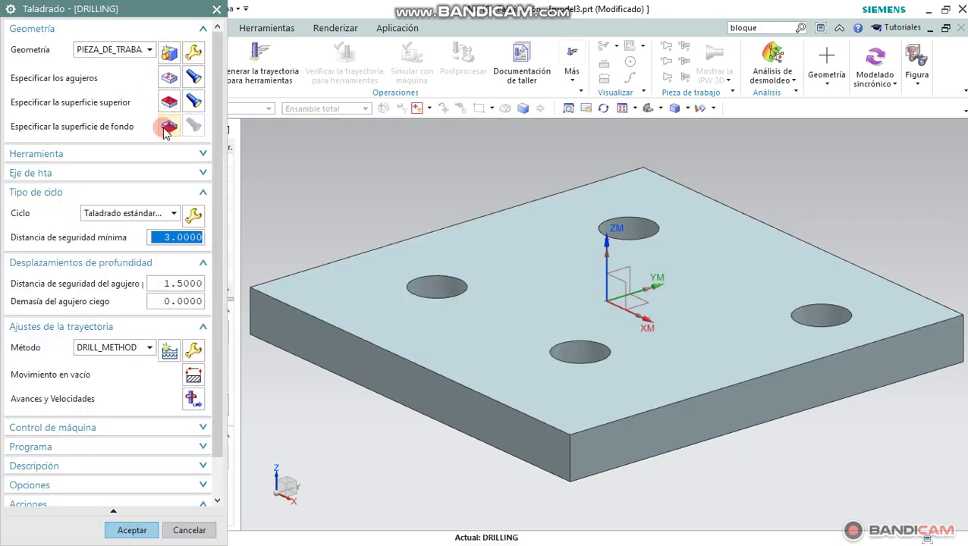
- Set the drilling bottom surface to the plate's underside face, then restore the trimetric view
left_click(167, 126)
left_click(162, 50)
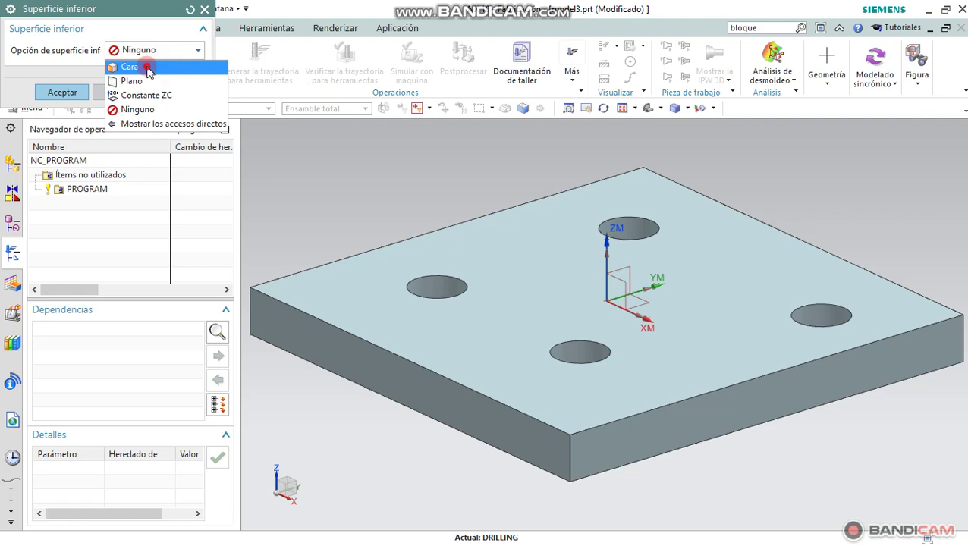
left_click(151, 65)
middle_click_drag(475, 354, 479, 328)
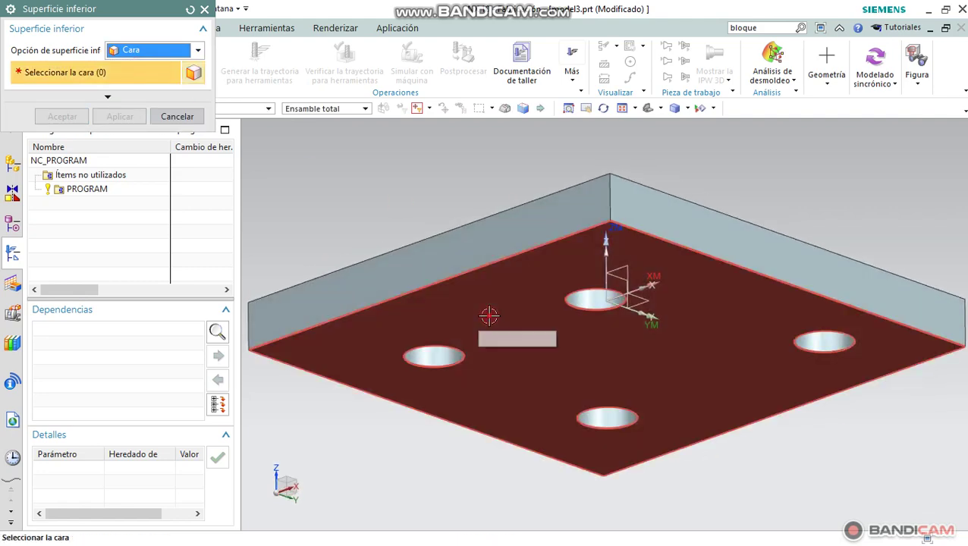
left_click(489, 323)
left_click(66, 116)
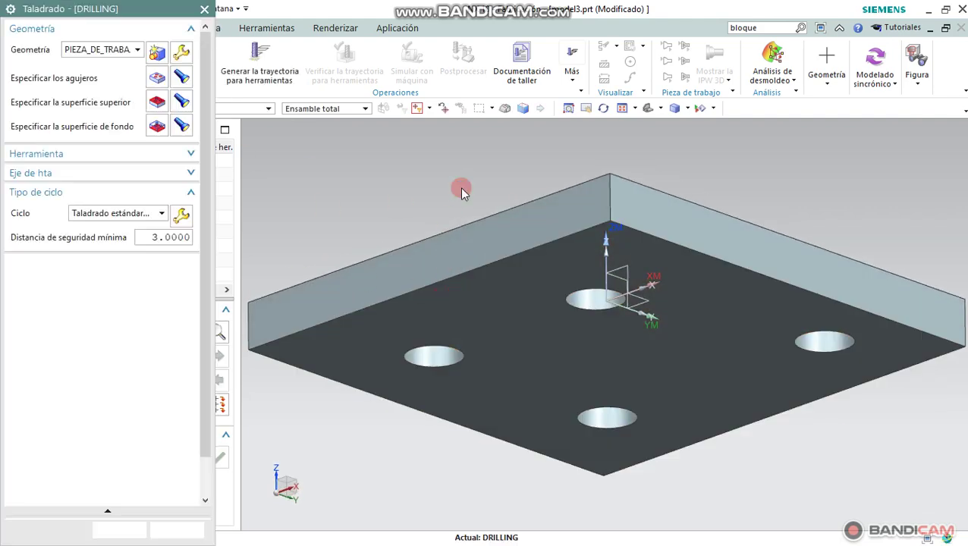
middle_click_drag(460, 190, 466, 202)
key("Home")
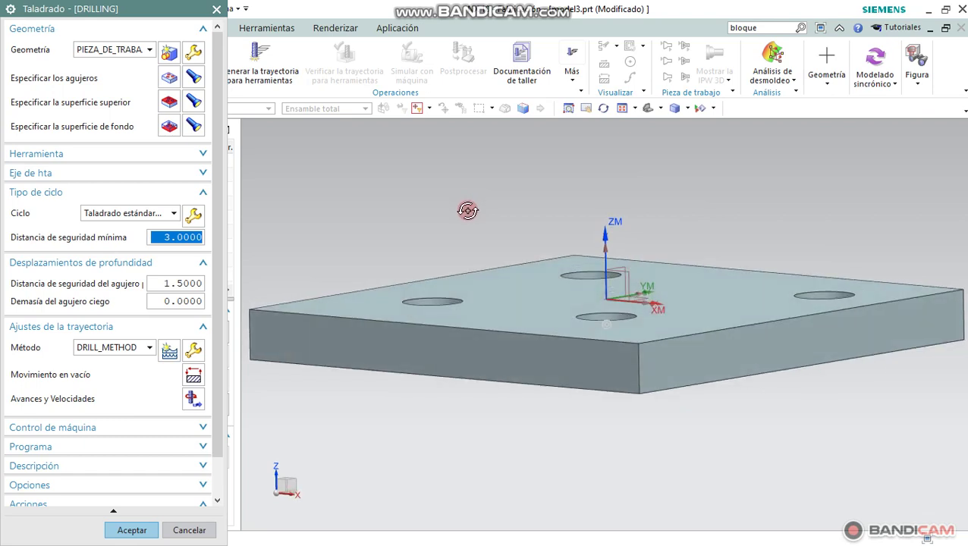
- Set spindle speed to 800 rpm and cutting feed to 120 mmpm, then generate the toolpath
left_click(193, 397)
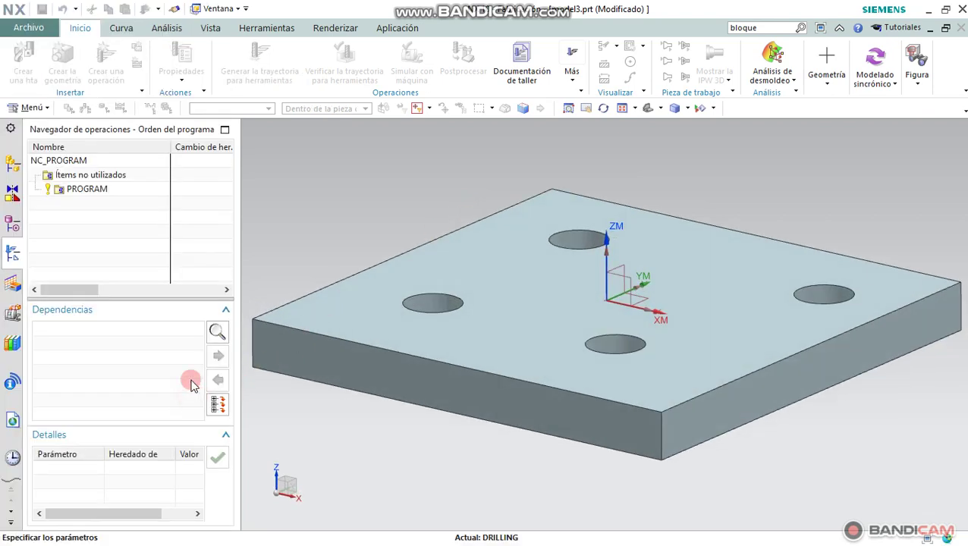
left_click(143, 156)
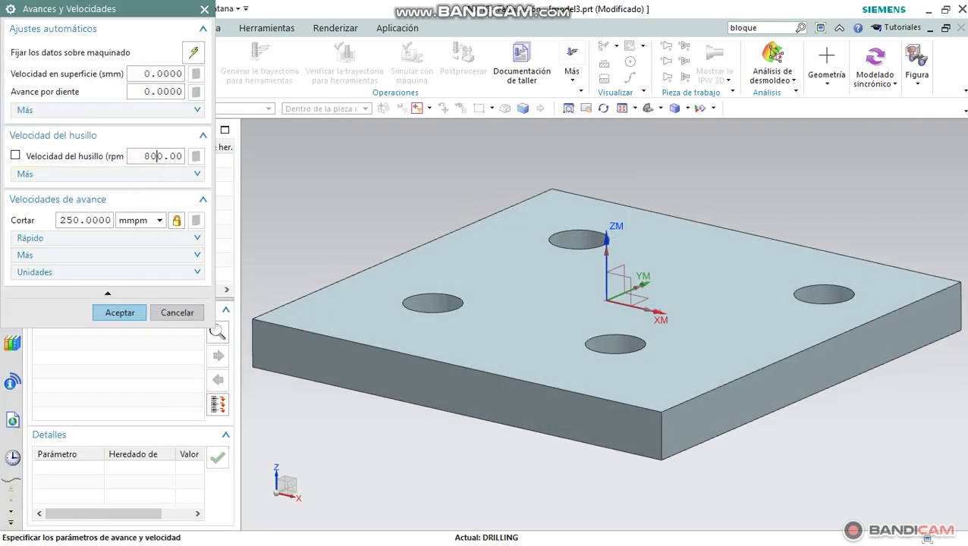
left_click(16, 155)
left_click_drag(69, 219, 37, 226)
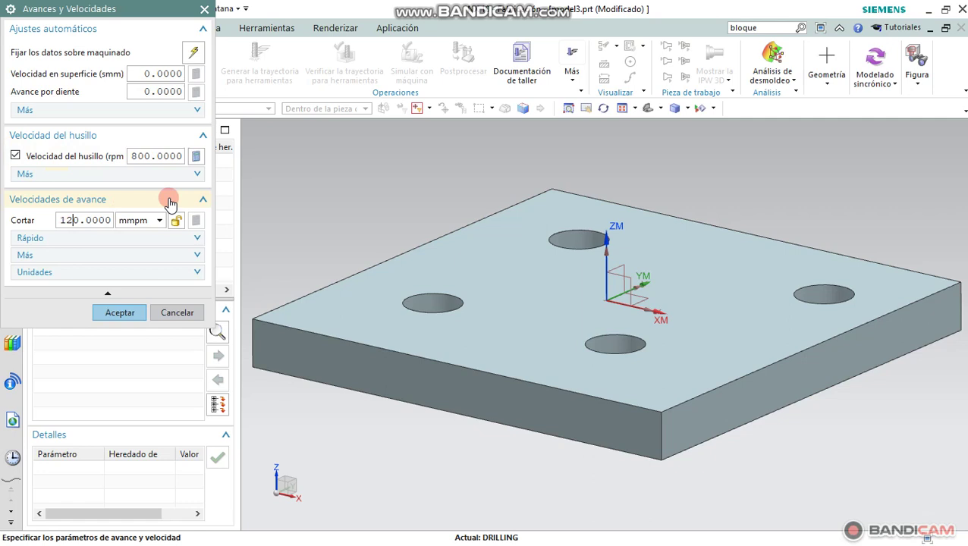
left_click(195, 156)
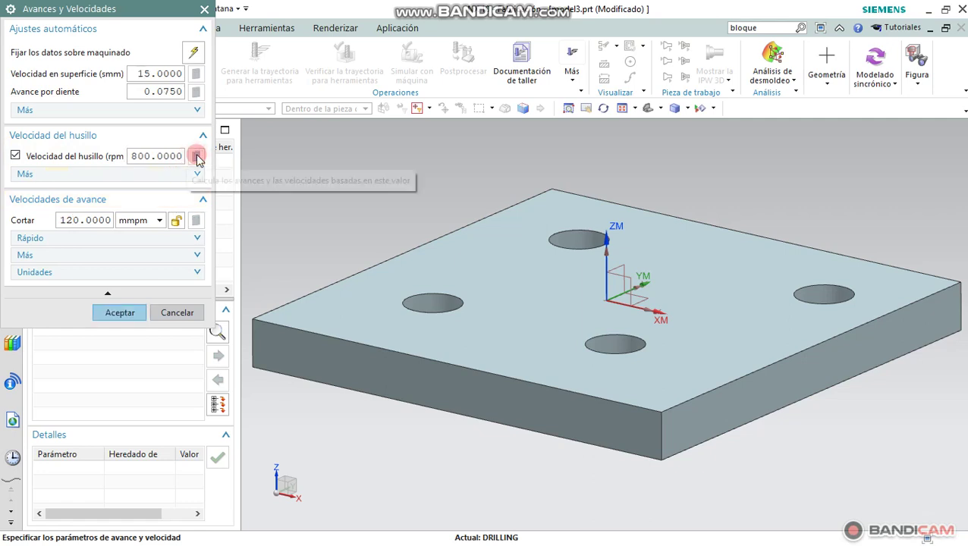
left_click(130, 308)
scroll(89, 447, "down", 2)
left_click(72, 485)
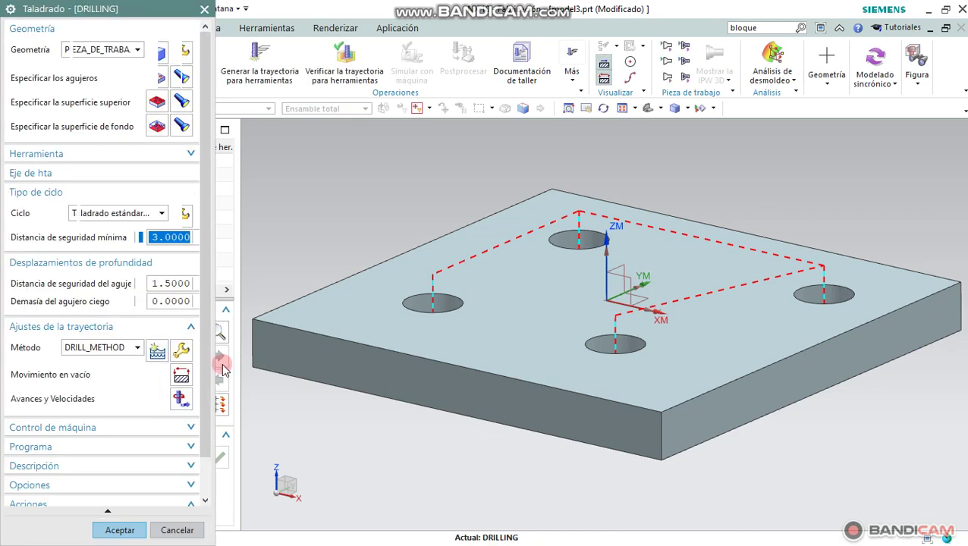
- Generate the toolpath through the four holes and open verification in Dinámico 3D mode
left_click(130, 382)
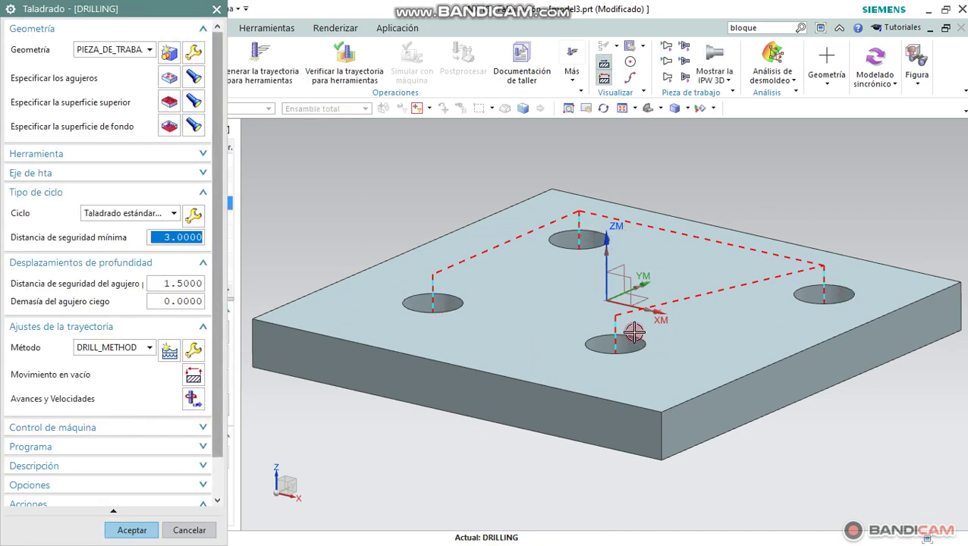
scroll(214, 451, "down", 2)
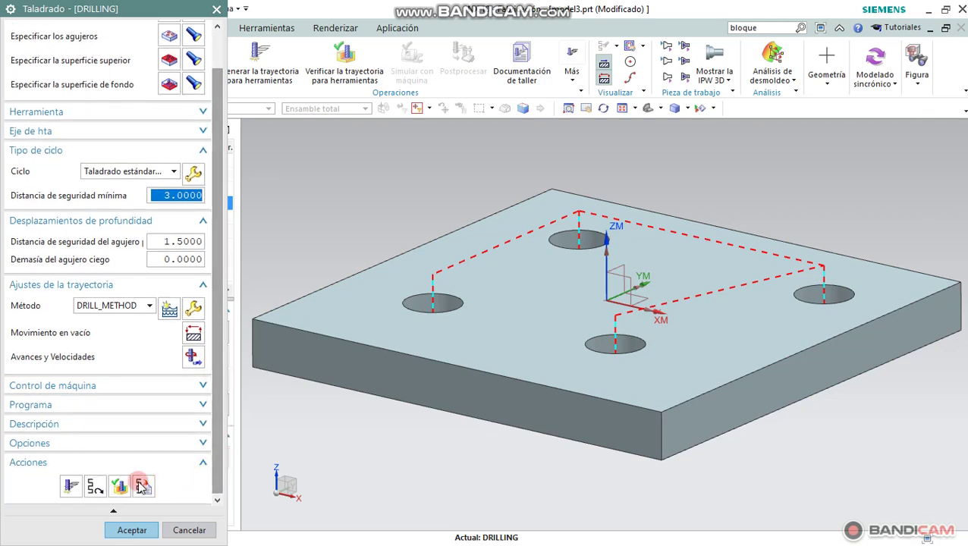
left_click(120, 485)
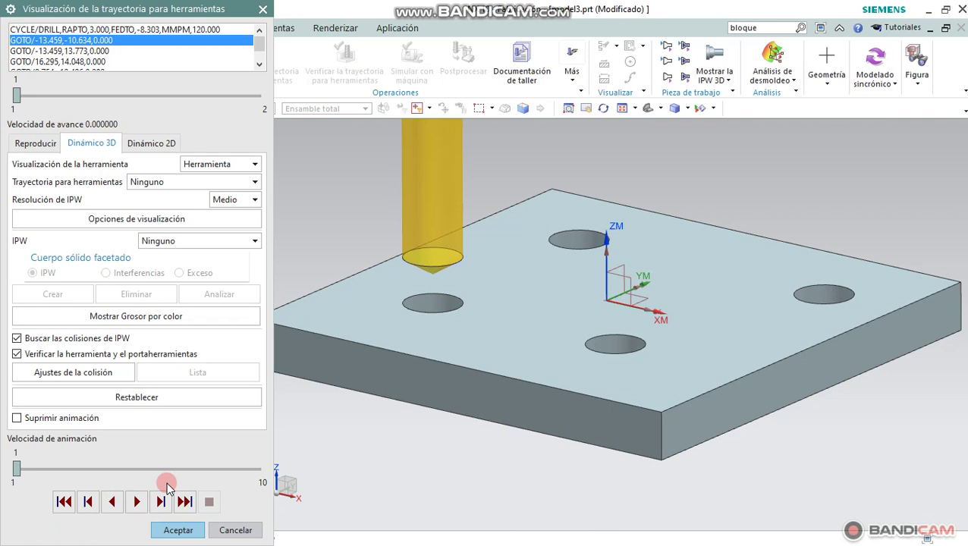
- Play the 3D dynamic drilling simulation, view it from a low side angle, then rewind and replay
left_click(140, 502)
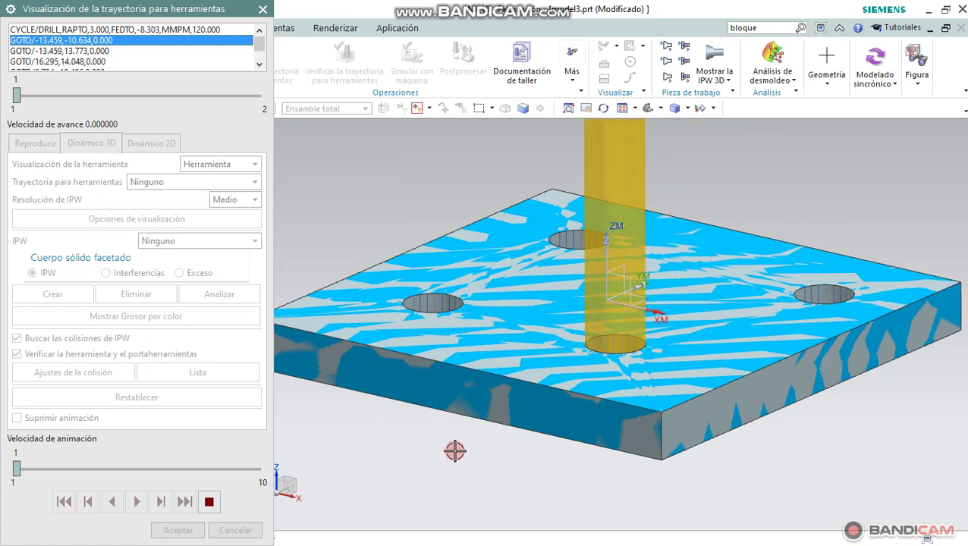
middle_click_drag(765, 467, 771, 447)
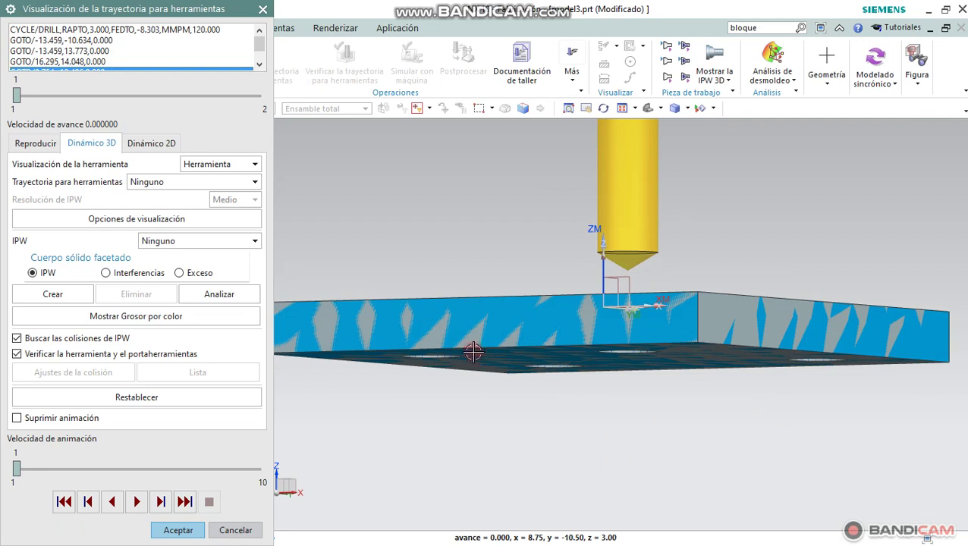
left_click(64, 502)
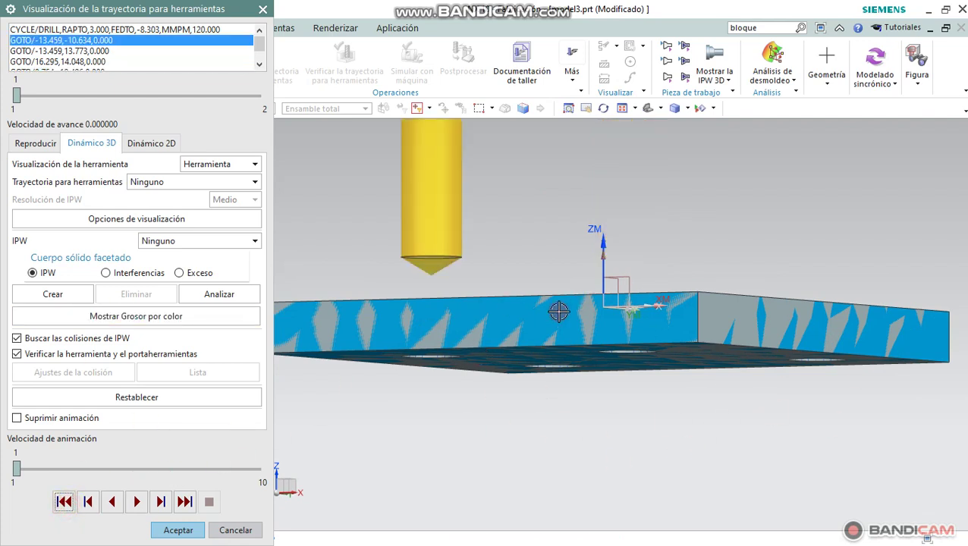
left_click(136, 501)
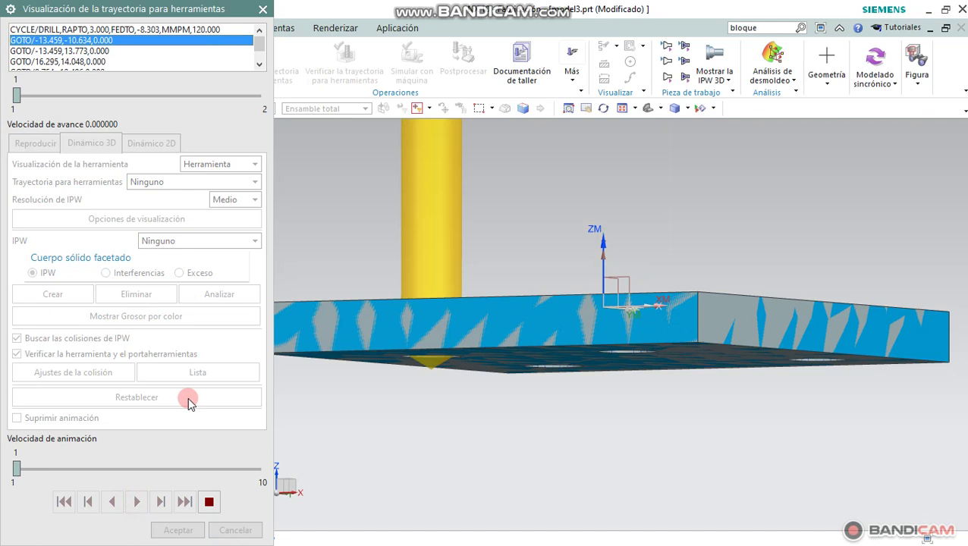